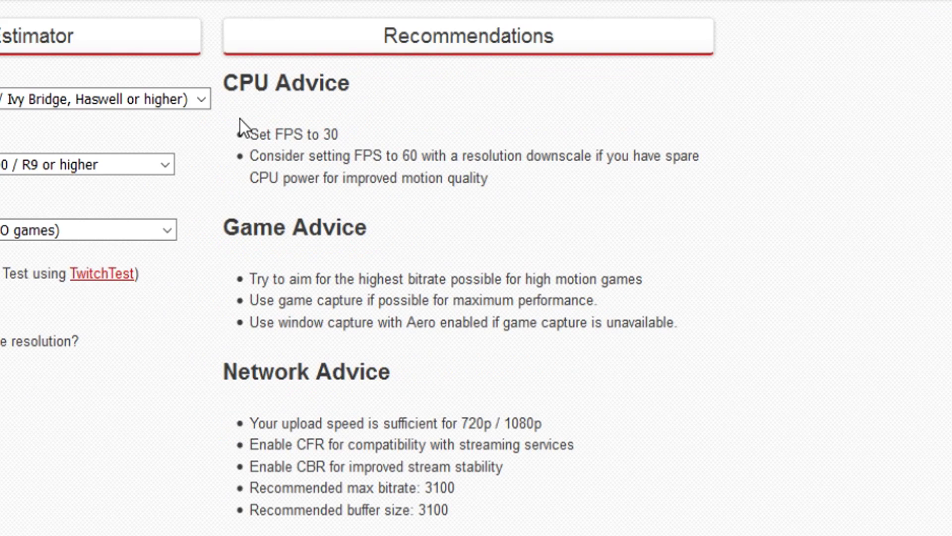
Highlight the estimator's 'Set FPS to 30' advice alongside the 3100 max bitrate recommendation
left_click_drag(237, 141, 340, 135)
left_click(457, 203)
left_click_drag(246, 135, 332, 134)
left_click(405, 187)
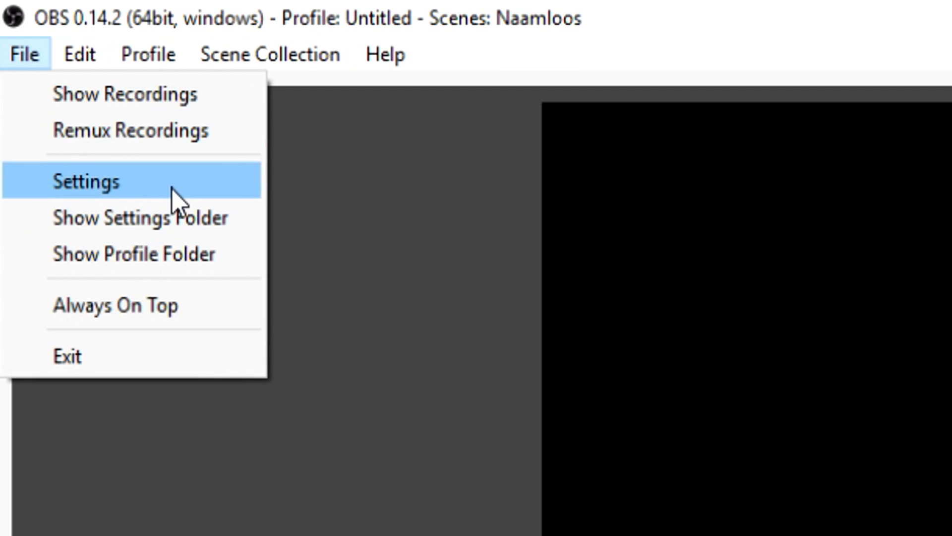
In Settings > Stream, keep Streaming Services as the stream type and Twitch as the service
left_click(173, 186)
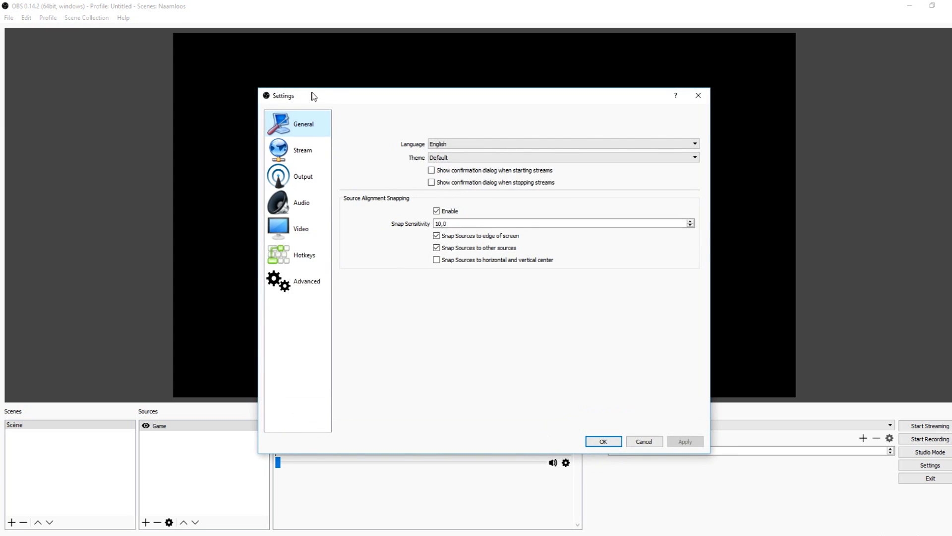
left_click_drag(312, 94, 374, 43)
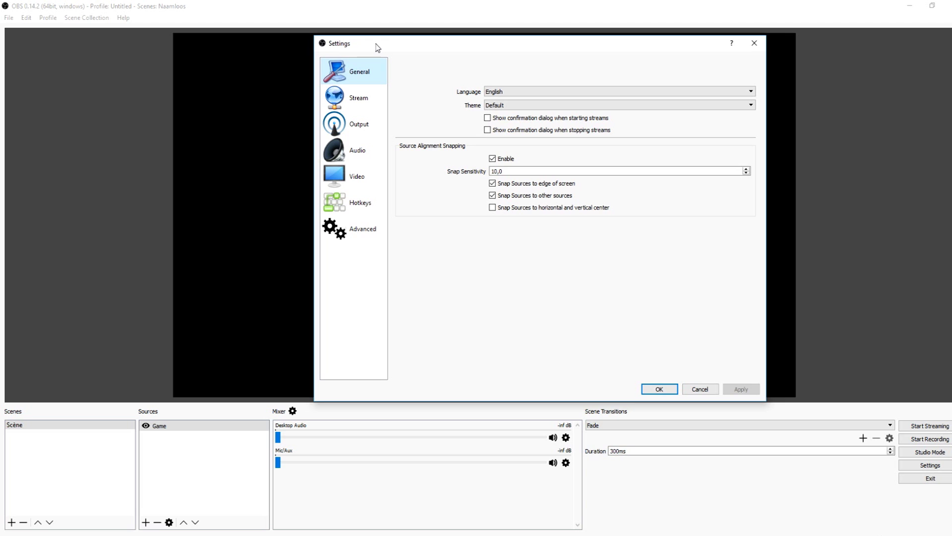
left_click(358, 98)
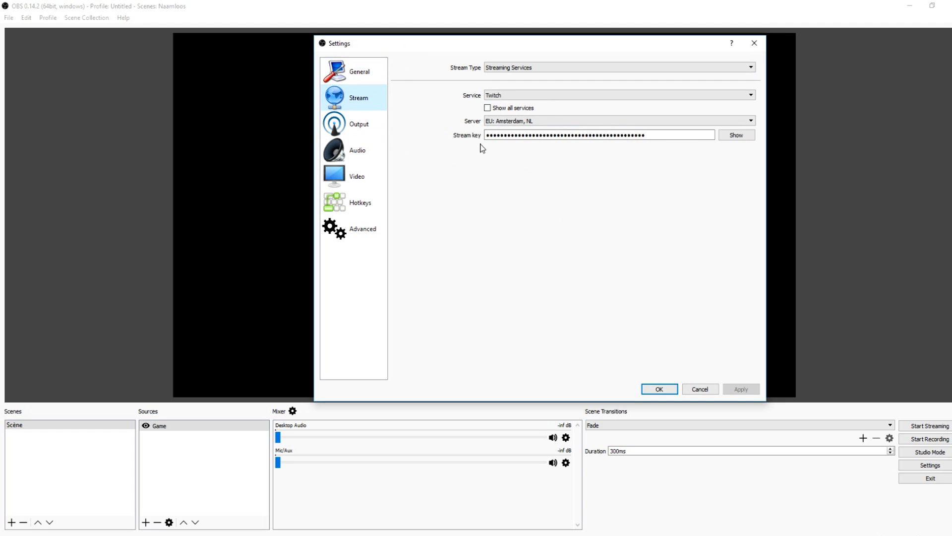
left_click(506, 69)
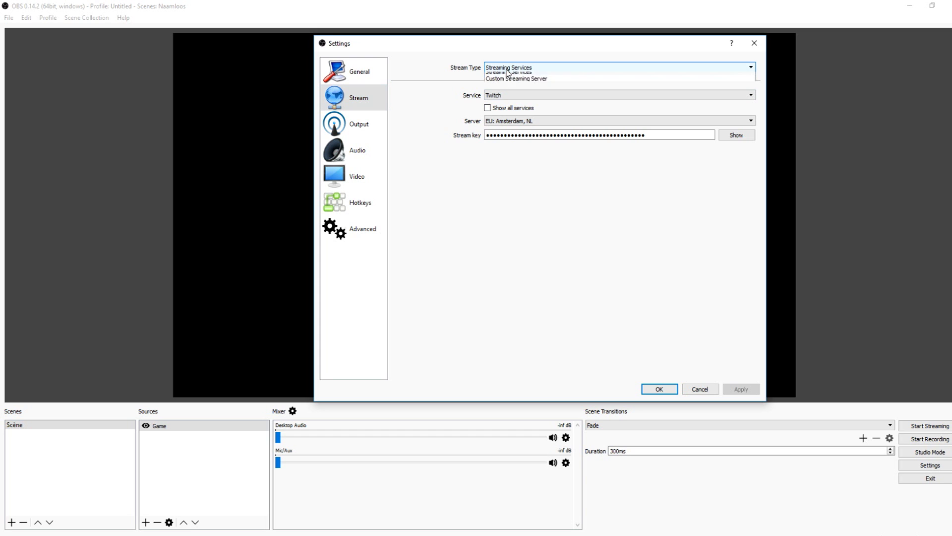
left_click(506, 74)
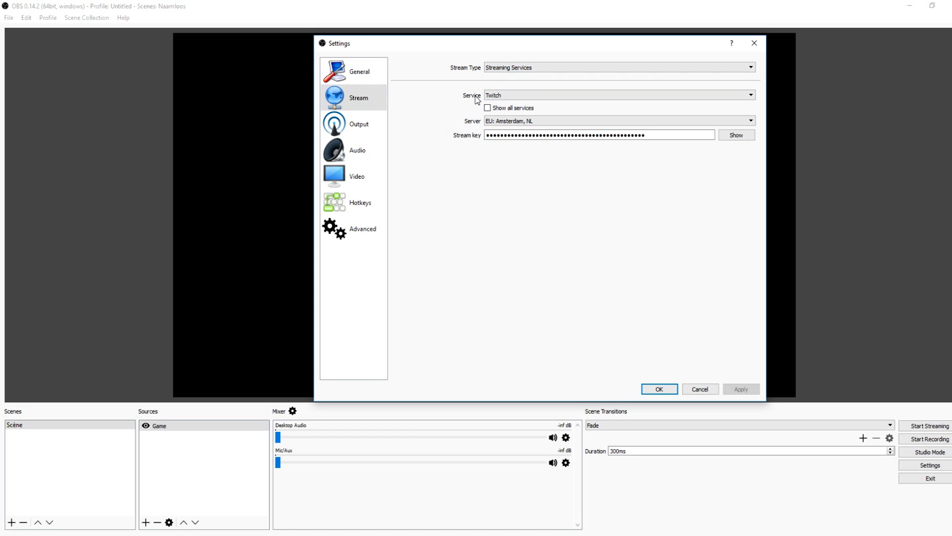
left_click(520, 97)
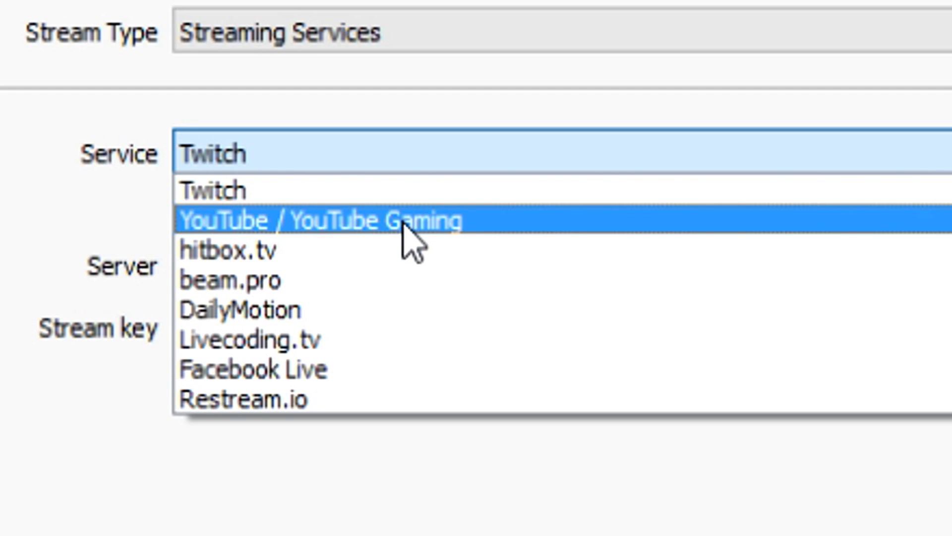
left_click(400, 196)
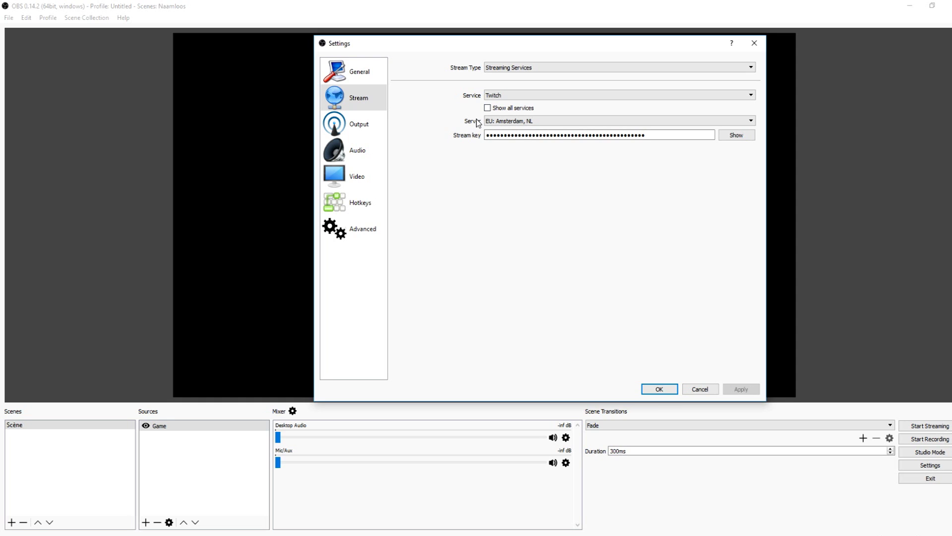
Set the ingest server to EU: Amsterdam, NL and check the stream key field
left_click(497, 124)
scroll(549, 158, "up", 2)
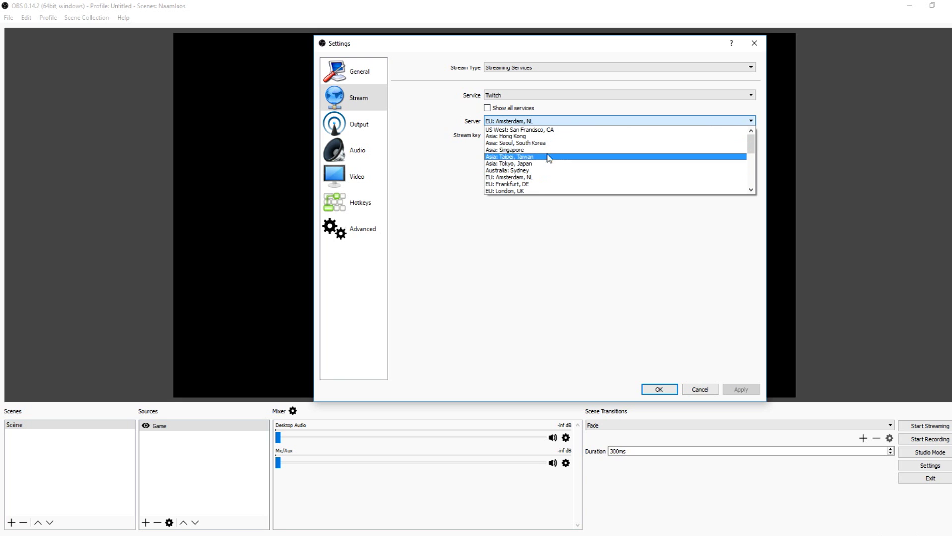
left_click(546, 130)
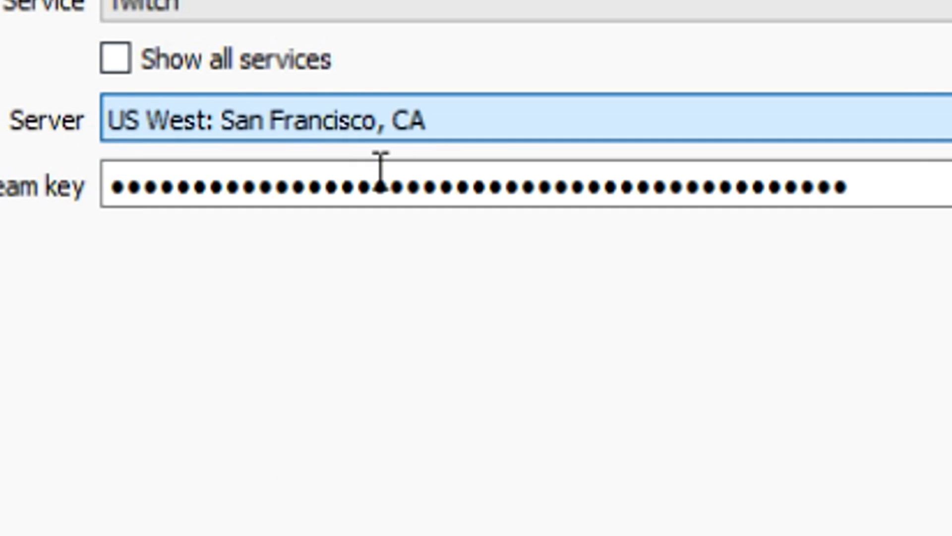
left_click(381, 168)
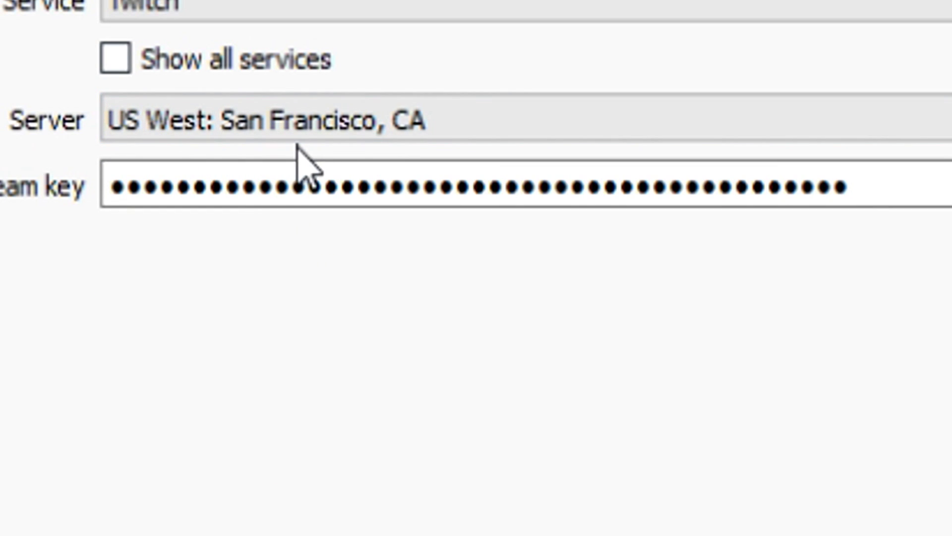
left_click(345, 130)
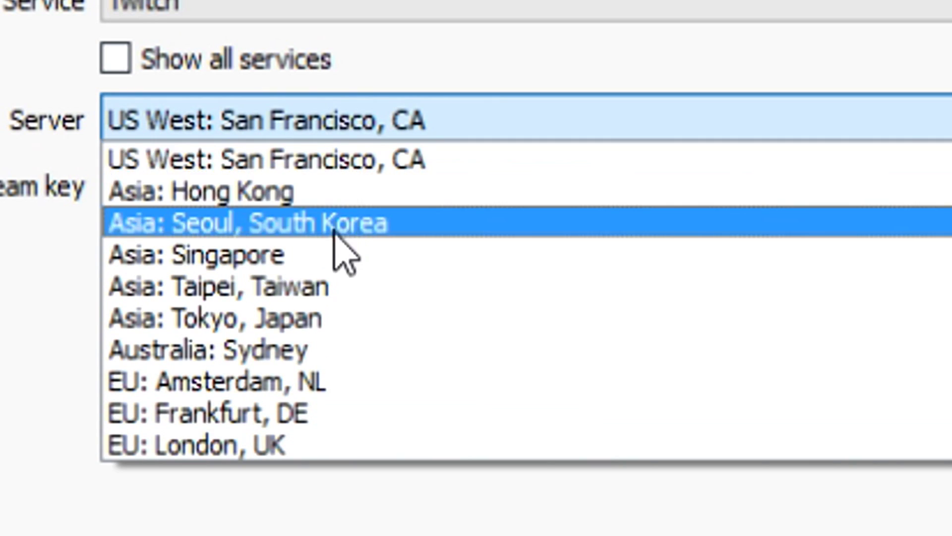
left_click(352, 381)
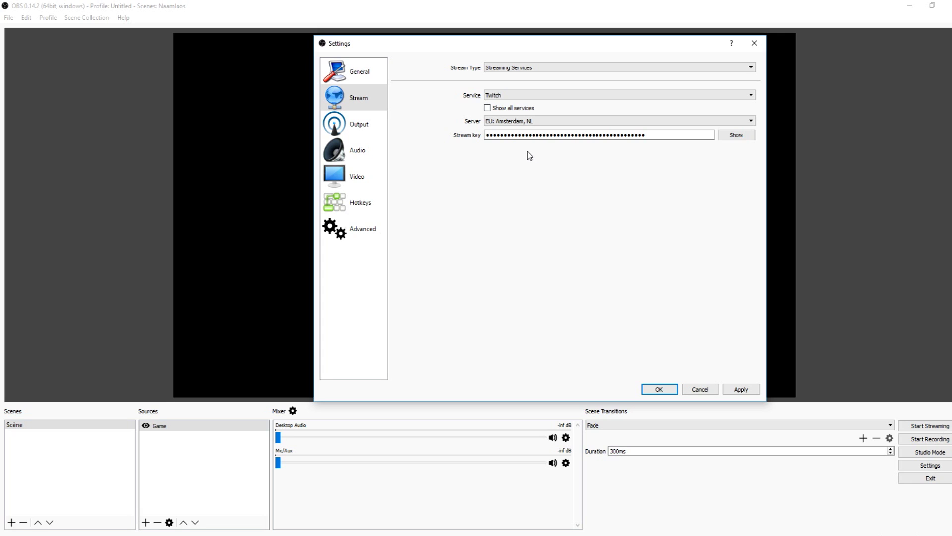
left_click(308, 130)
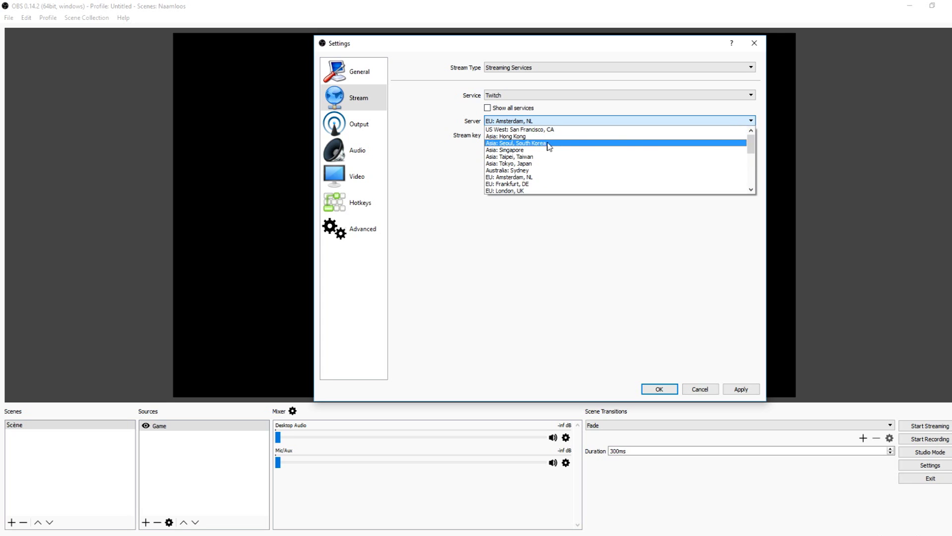
scroll(548, 157, "down", 7)
scroll(548, 157, "down", 1)
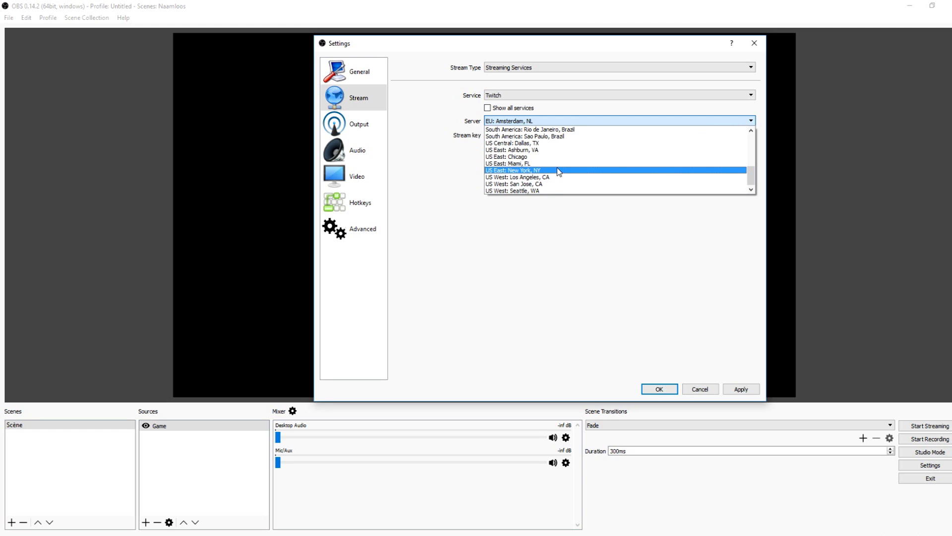
scroll(551, 189, "up", 6)
left_click(496, 124)
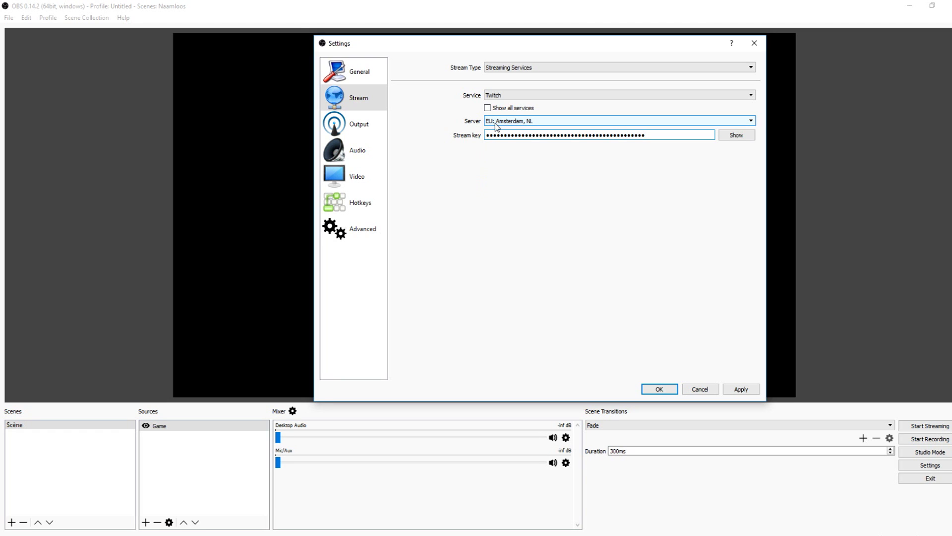
left_click(491, 135)
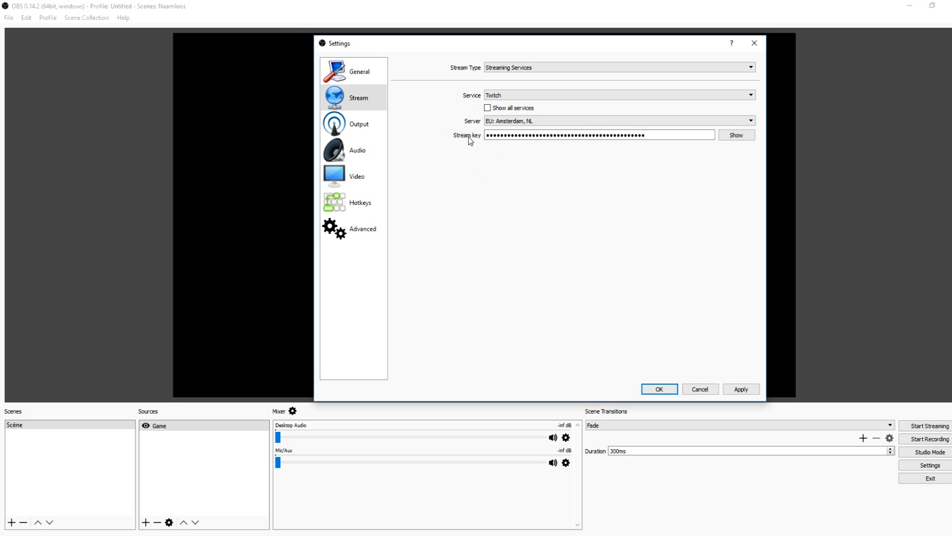
left_click_drag(641, 137, 672, 133)
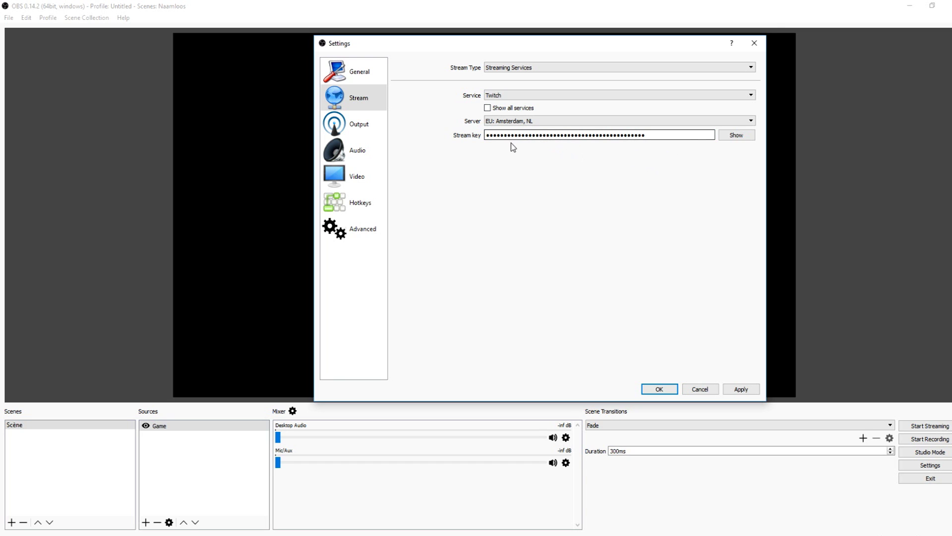
On the Output page, note the 3500 video bitrate and keep Output Mode on Simple
left_click(356, 124)
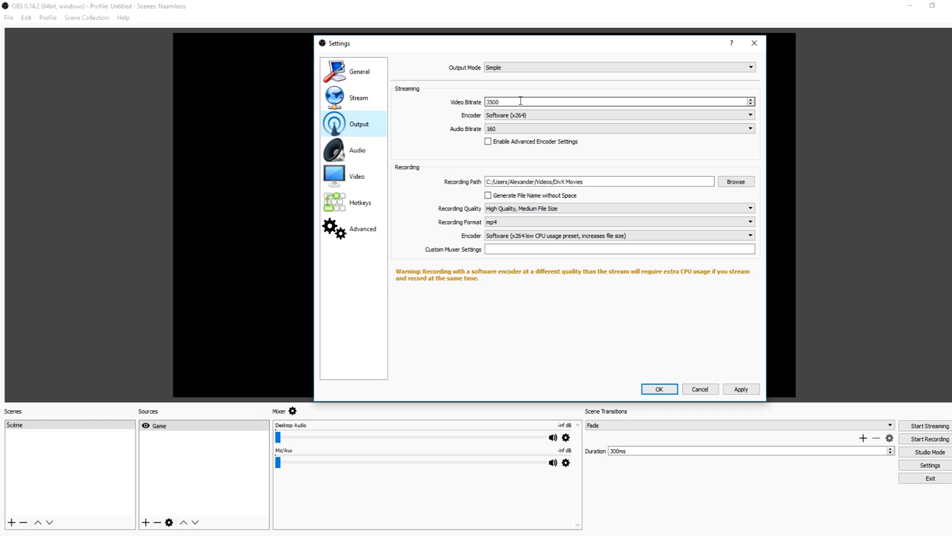
left_click_drag(521, 101, 448, 107)
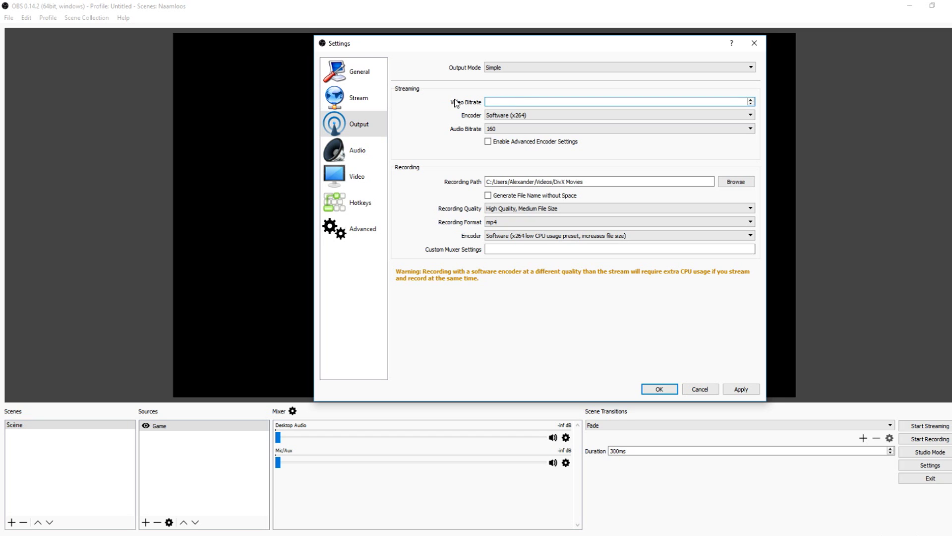
left_click(491, 68)
left_click(516, 74)
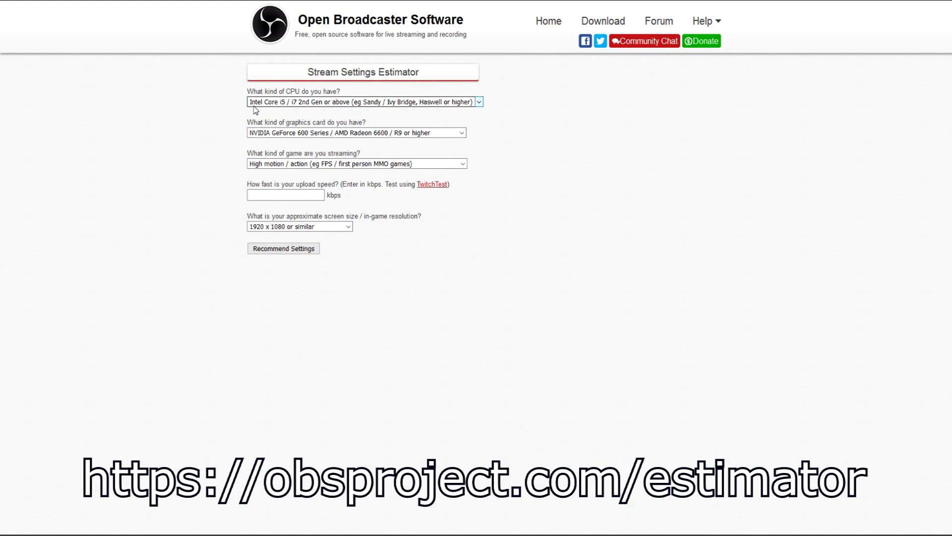
Keep Intel Core i5 / i7 as the CPU and NVIDIA GeForce 600 Series as graphics
left_click_drag(258, 89, 351, 87)
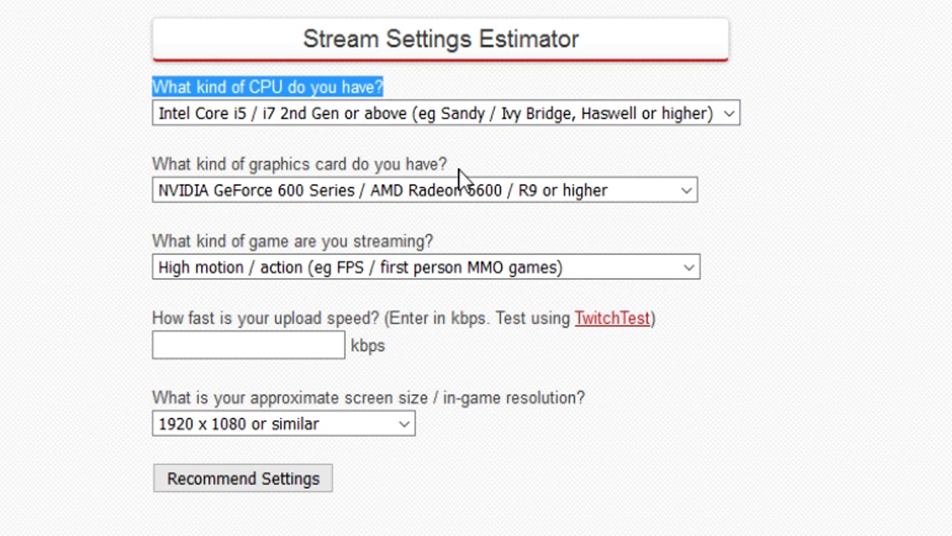
left_click(311, 124)
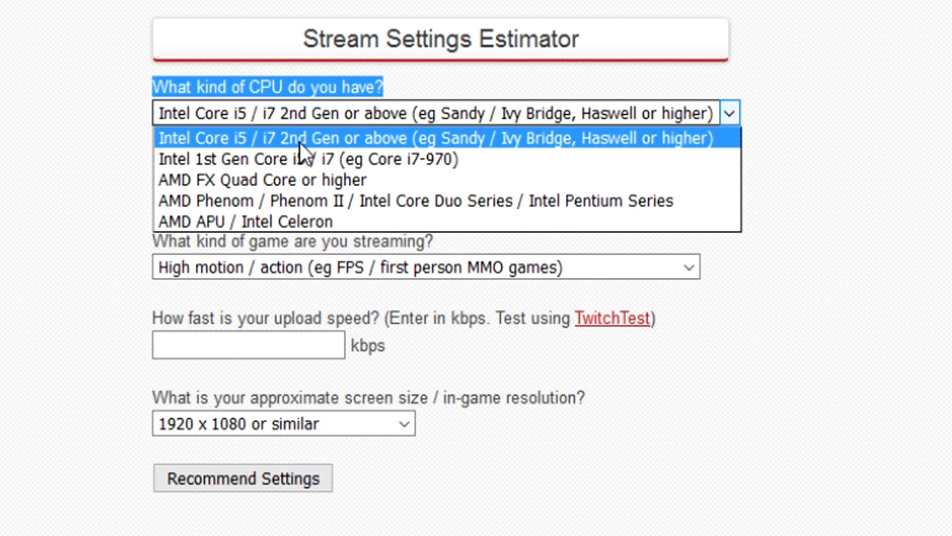
left_click(319, 143)
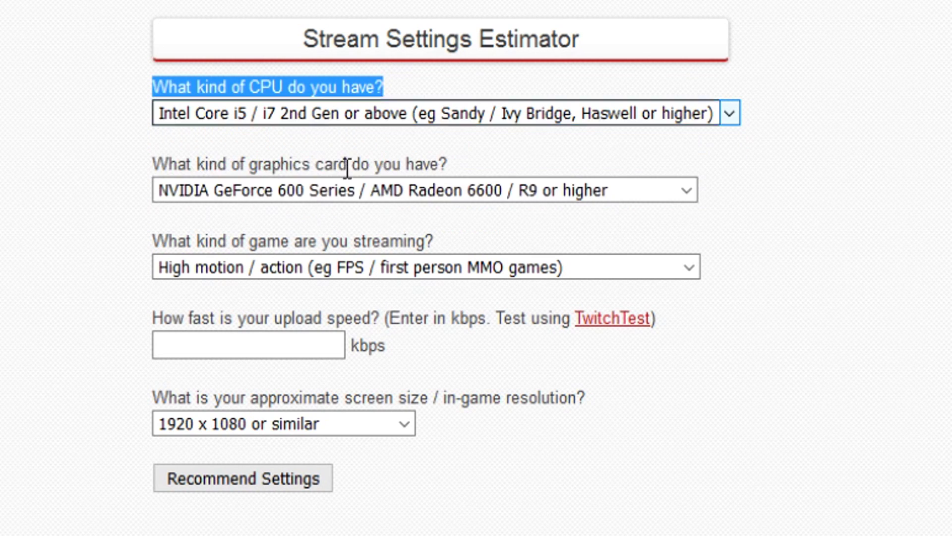
left_click_drag(155, 159, 204, 182)
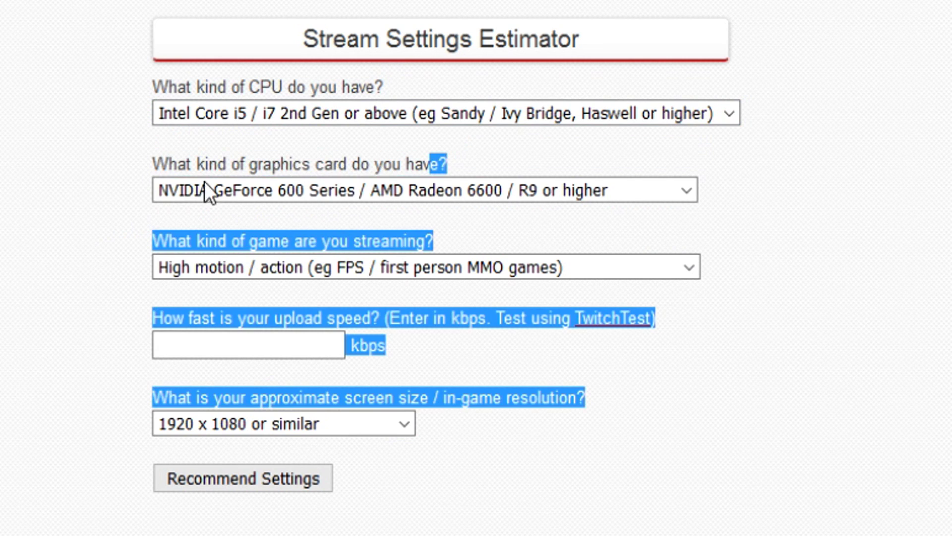
left_click(113, 233)
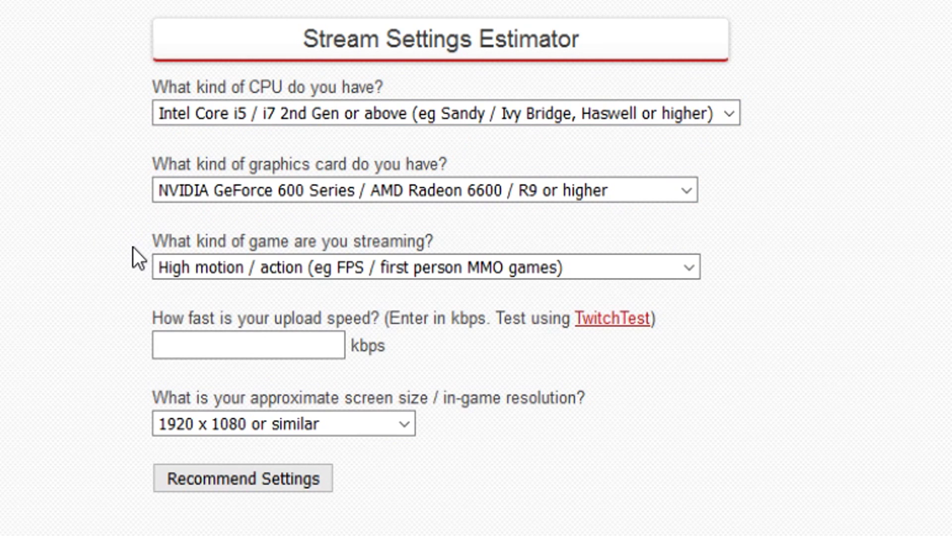
left_click(234, 197)
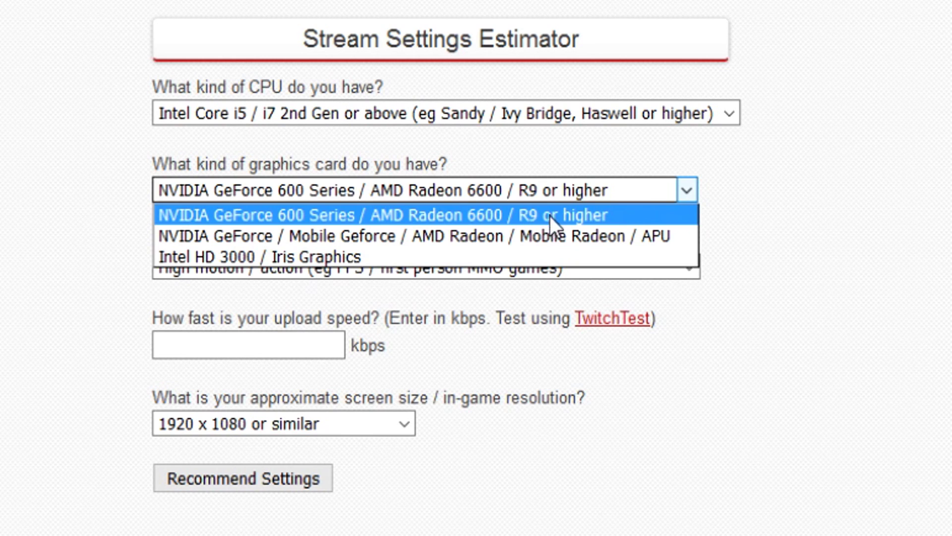
left_click(566, 215)
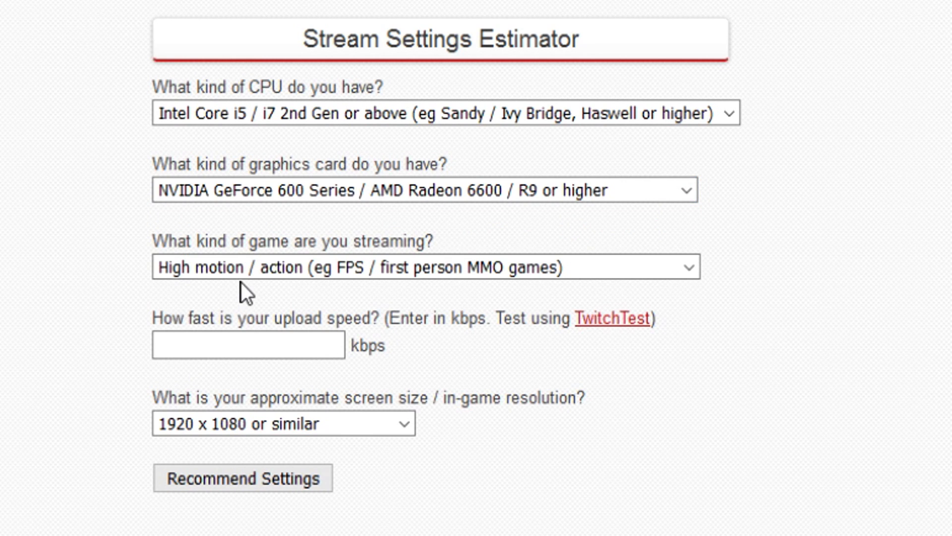
Set the game type to High motion / action
left_click(251, 268)
left_click(250, 263)
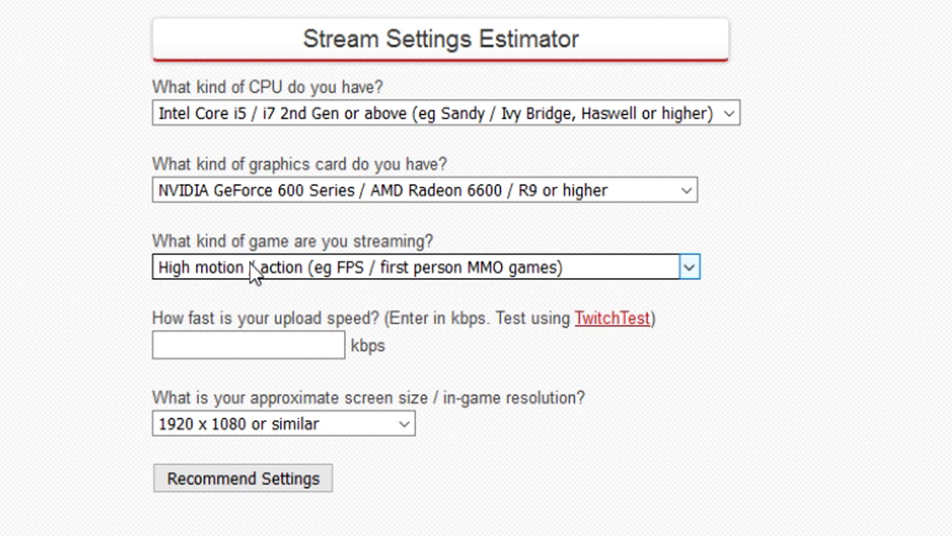
left_click(263, 267)
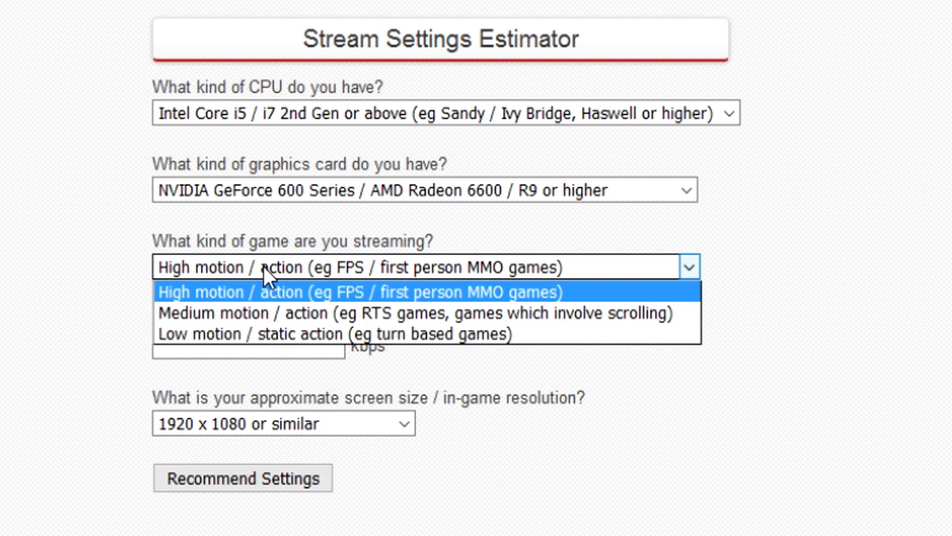
left_click(267, 315)
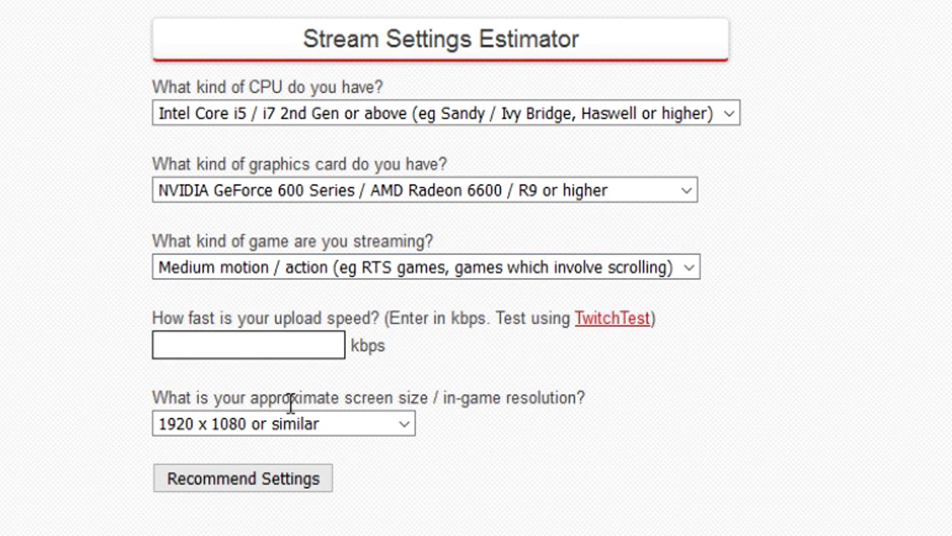
left_click(335, 278)
left_click(296, 305)
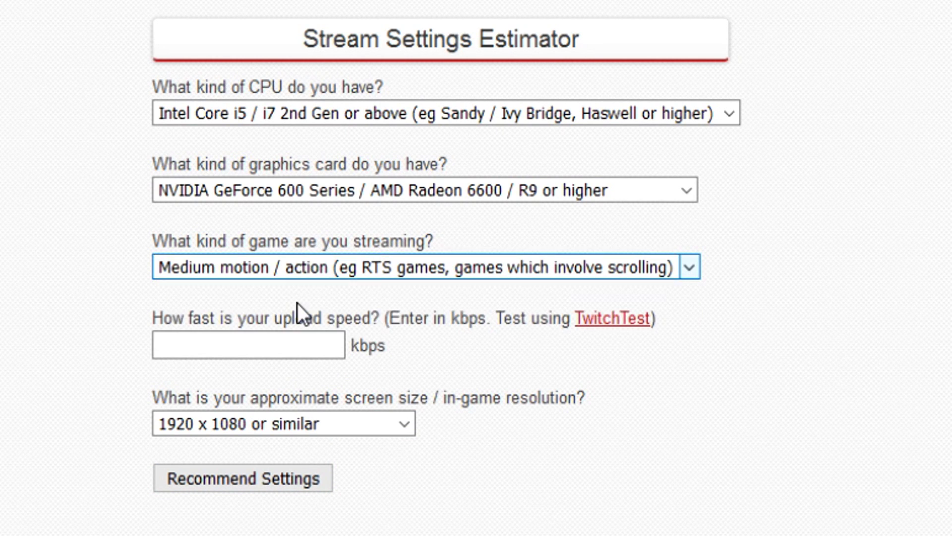
left_click(290, 273)
left_click(288, 289)
Enter 3500 kbps as the upload speed
left_click(240, 336)
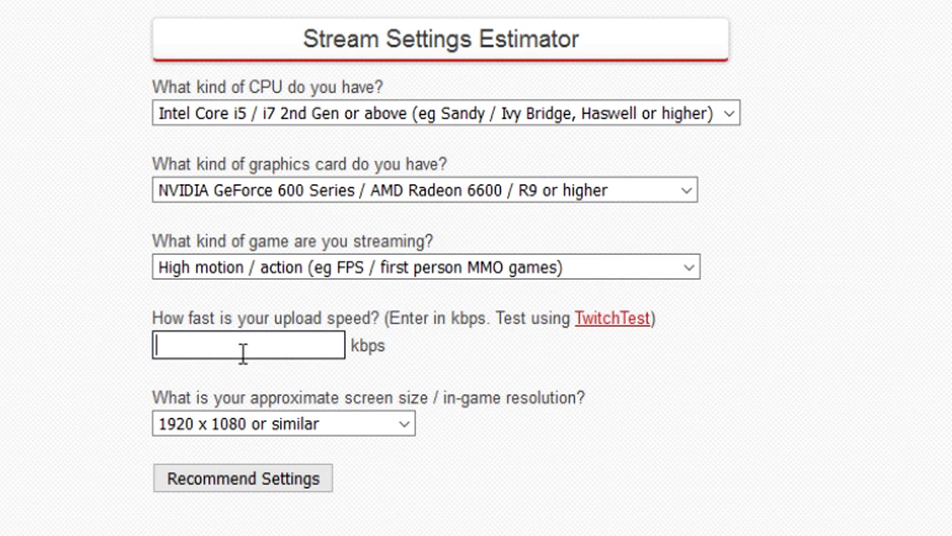
left_click_drag(154, 318, 377, 319)
left_click(456, 353)
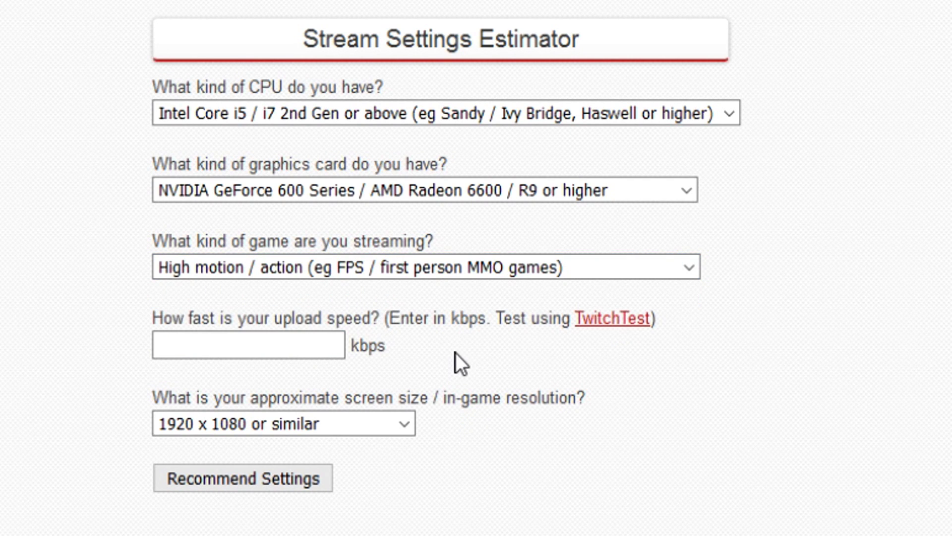
left_click(271, 351)
type("19")
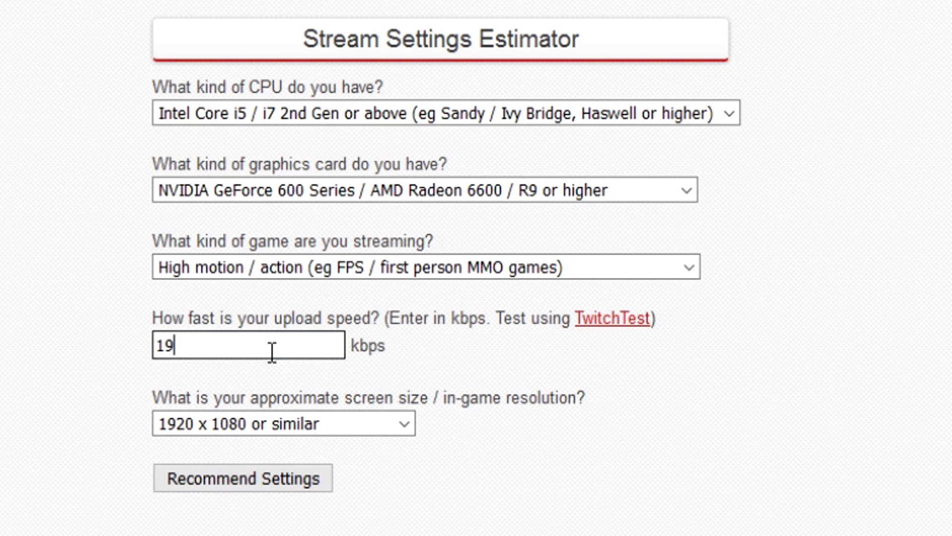
type(".25")
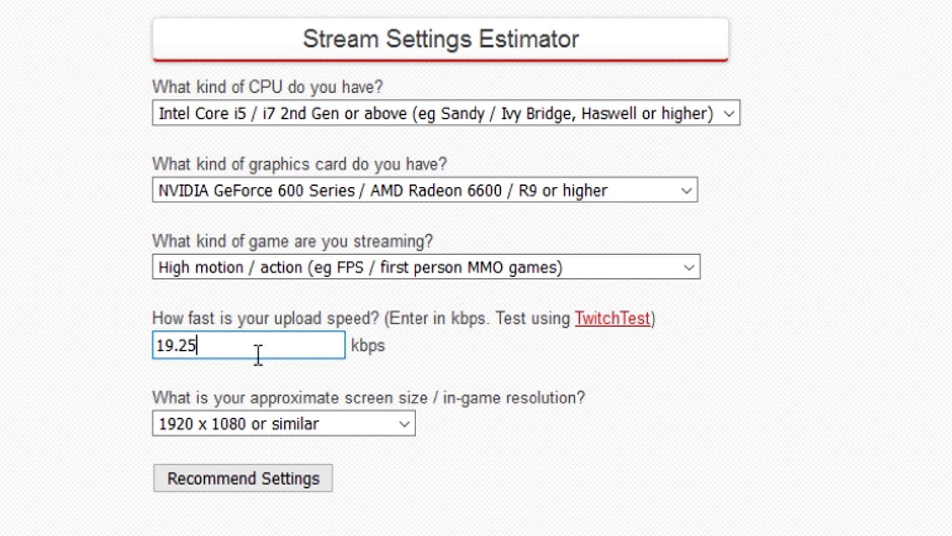
key("ctrl+a")
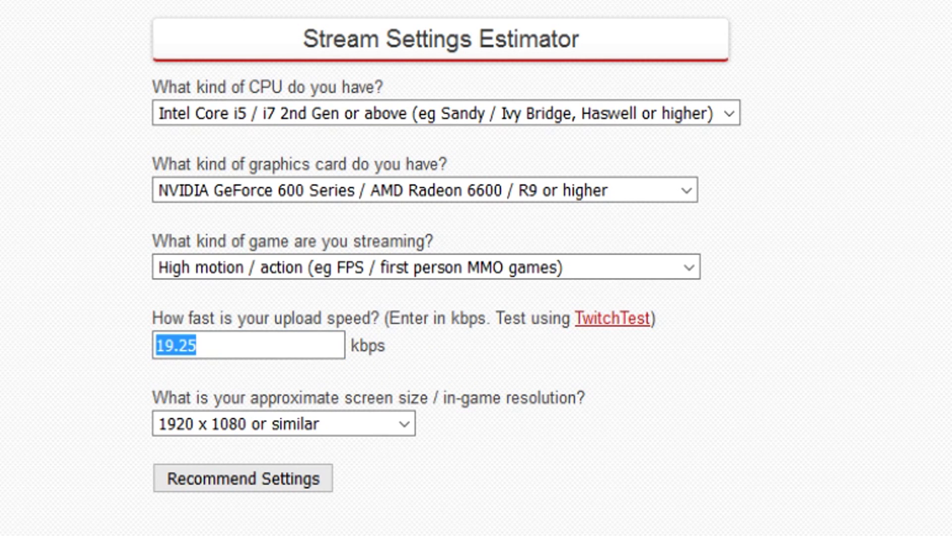
type("19")
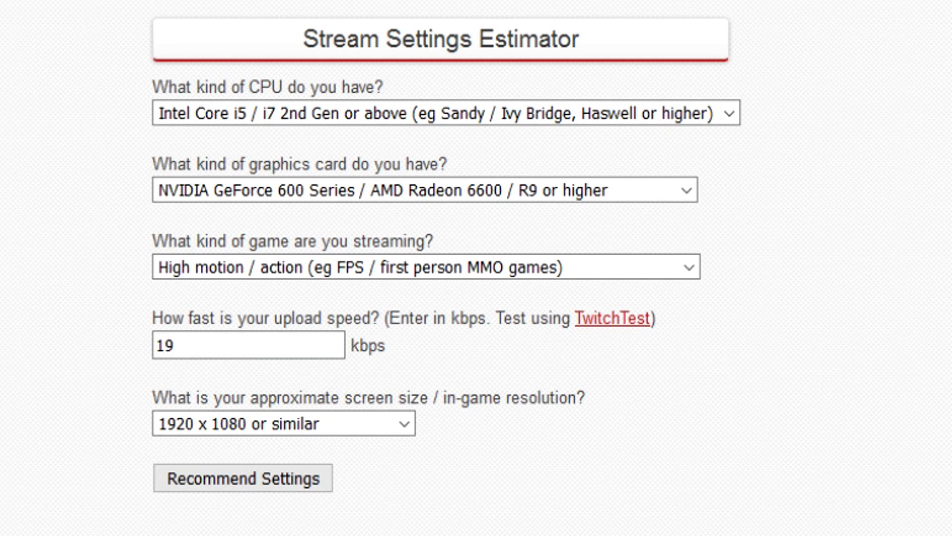
type("250")
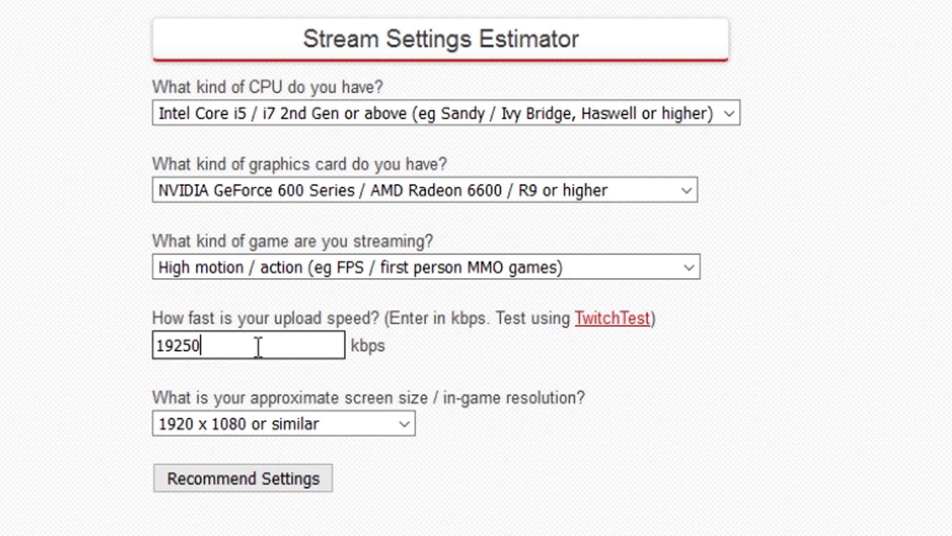
key("ctrl+a")
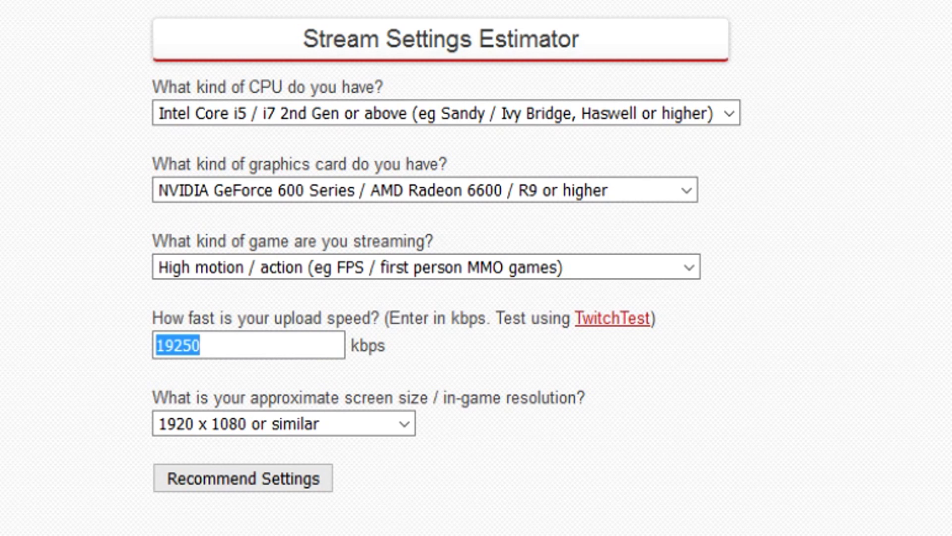
type("2600")
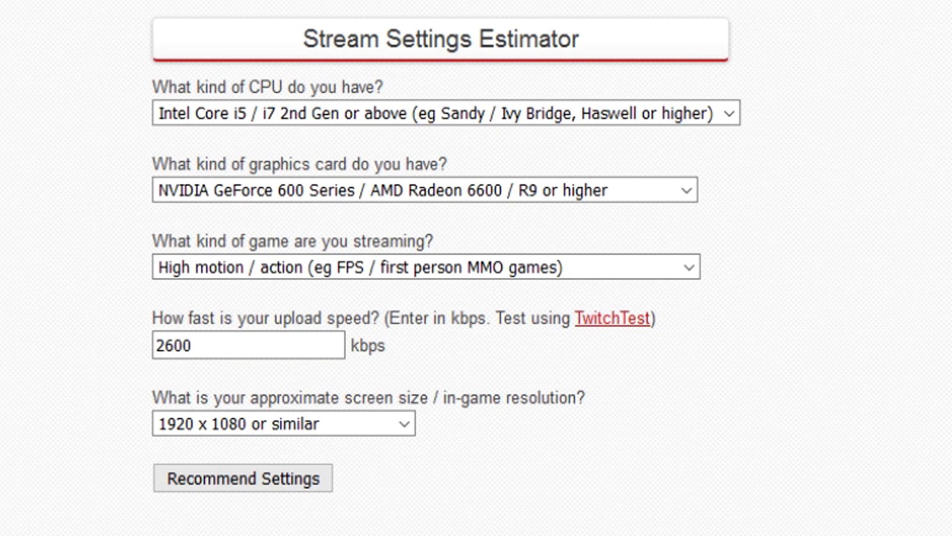
key("BackSpace")
key("BackSpace")
key("BackSpace")
key("BackSpace")
type("3200")
key("BackSpace")
key("BackSpace")
key("BackSpace")
key("BackSpace")
type("1200")
double_click(270, 342)
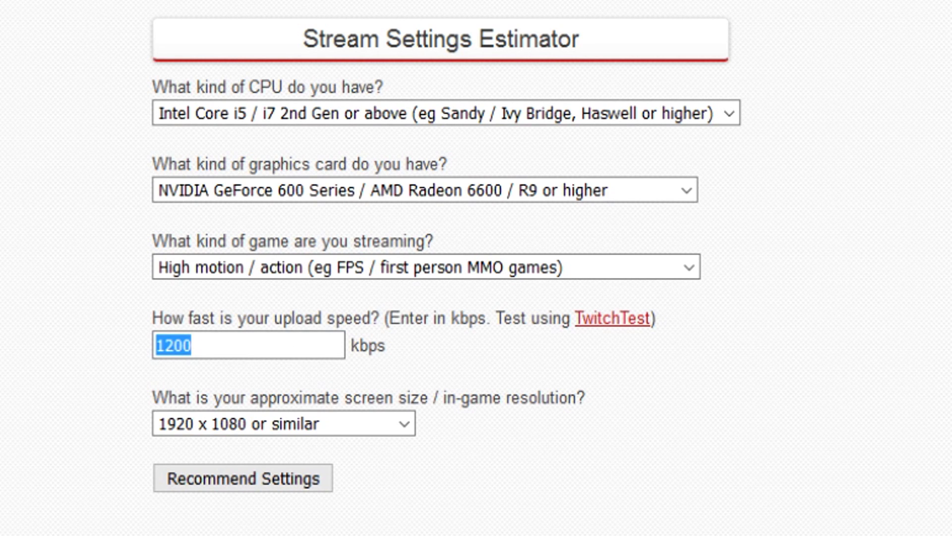
type("2.")
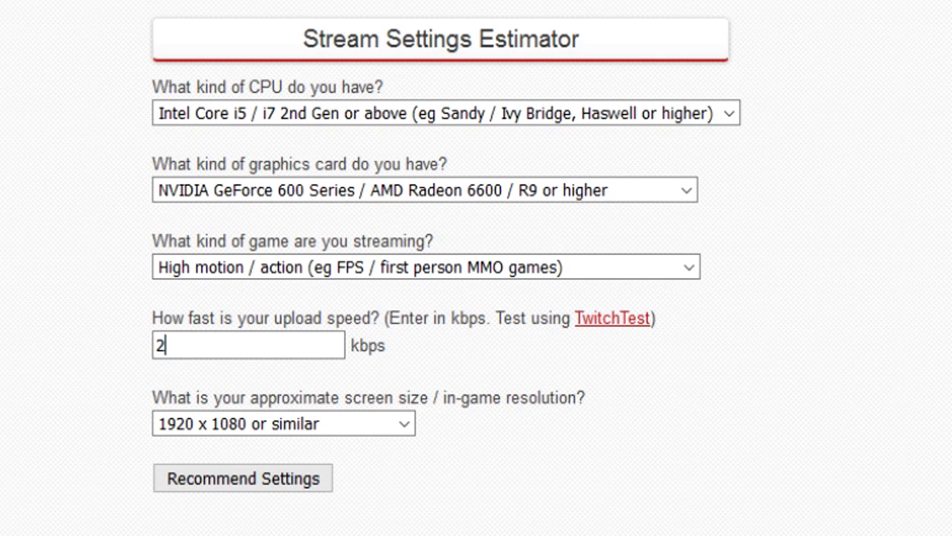
key("BackSpace")
key("BackSpace")
type("3500")
Keep 1920 x 1080 resolution and get the recommended stream settings
left_click_drag(585, 397, 549, 418)
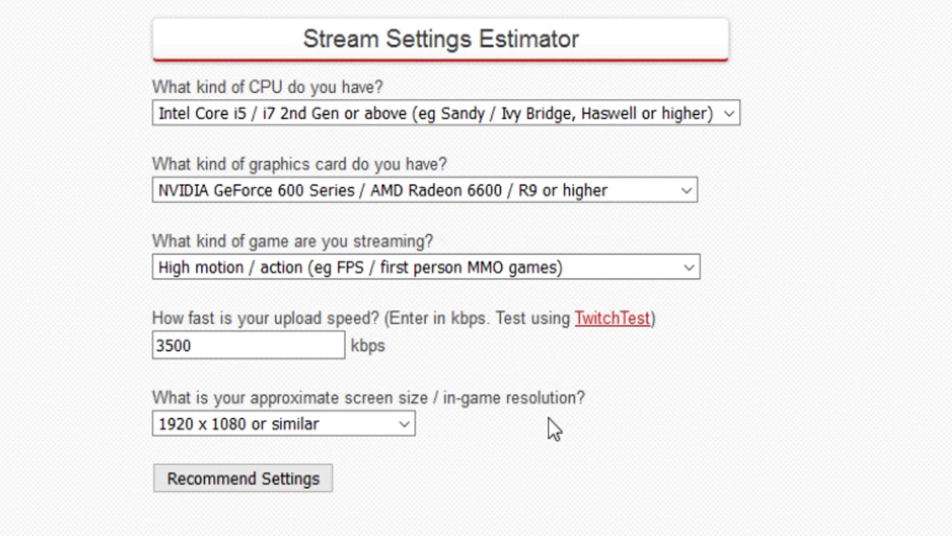
left_click(391, 425)
left_click(222, 451)
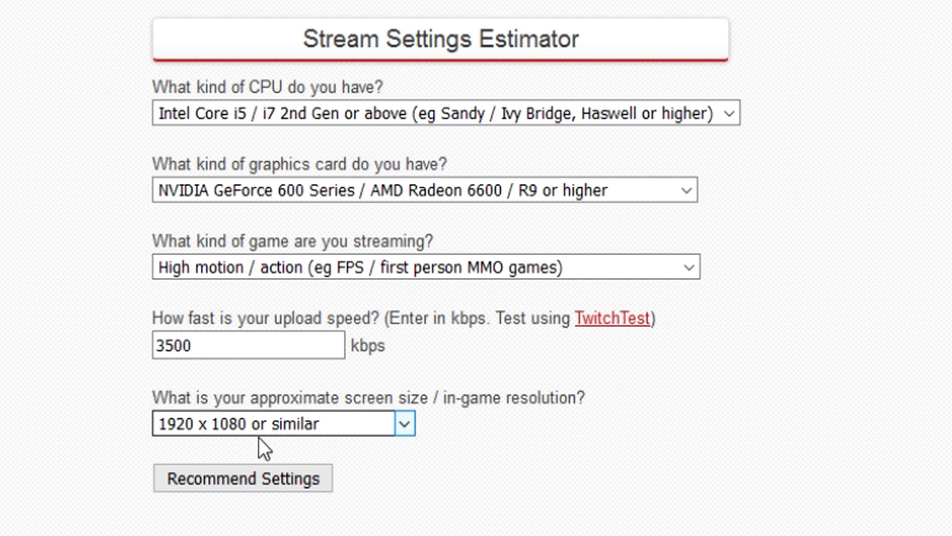
left_click(232, 479)
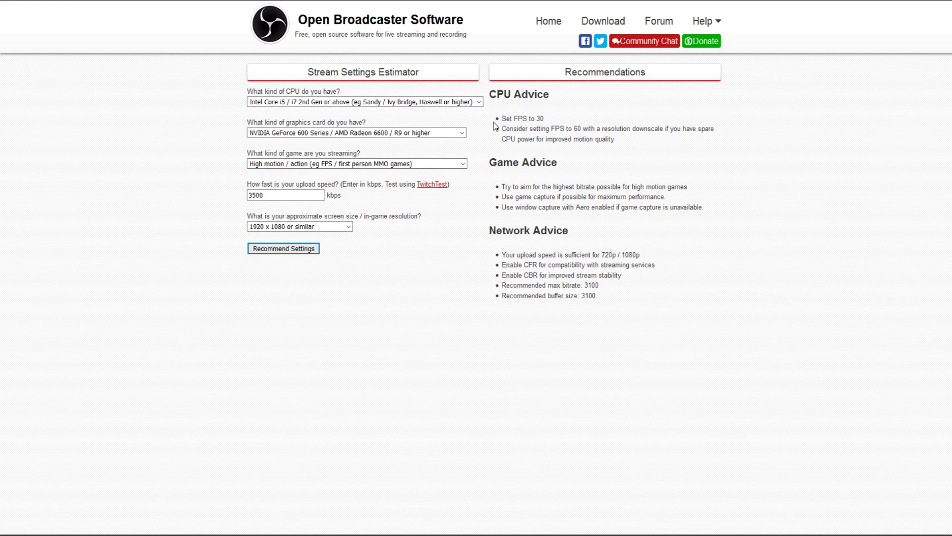
left_click_drag(493, 122, 546, 119)
left_click(601, 156)
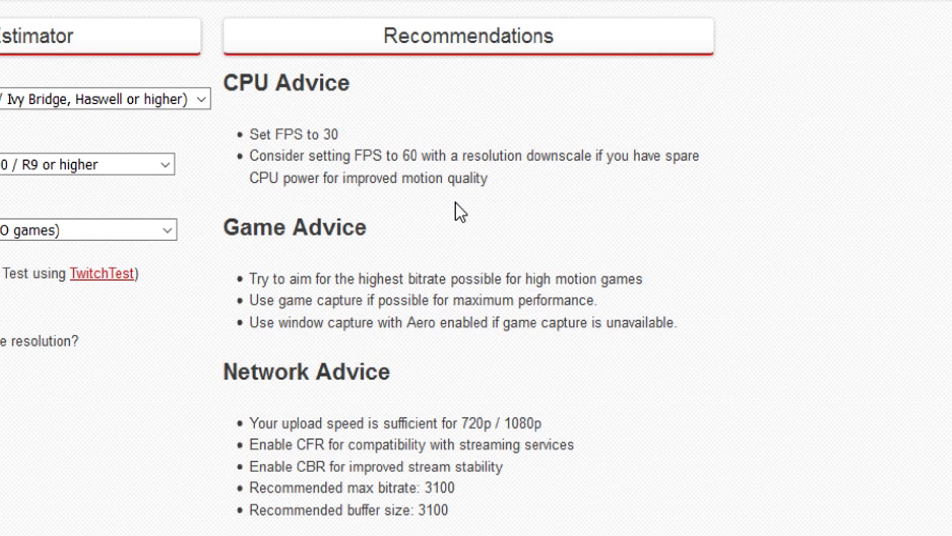
left_click_drag(247, 139, 333, 132)
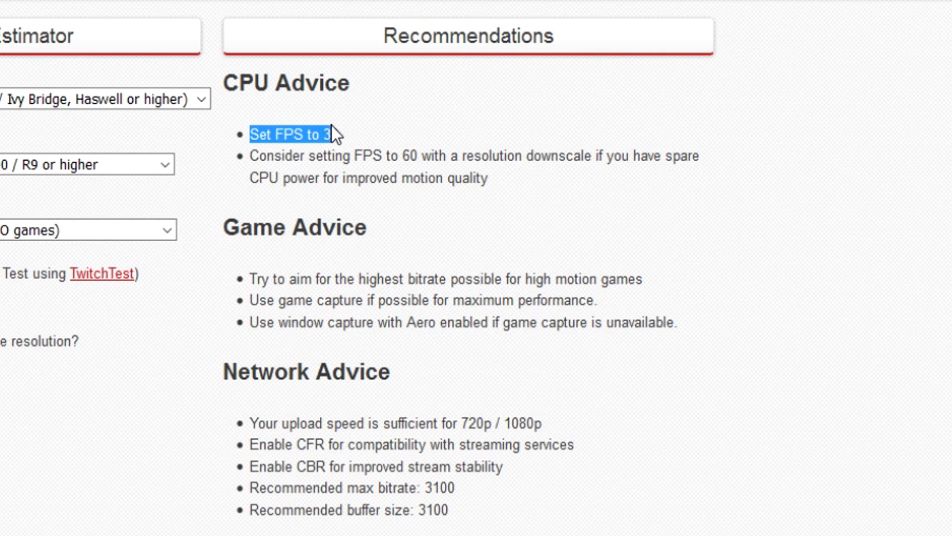
left_click(401, 207)
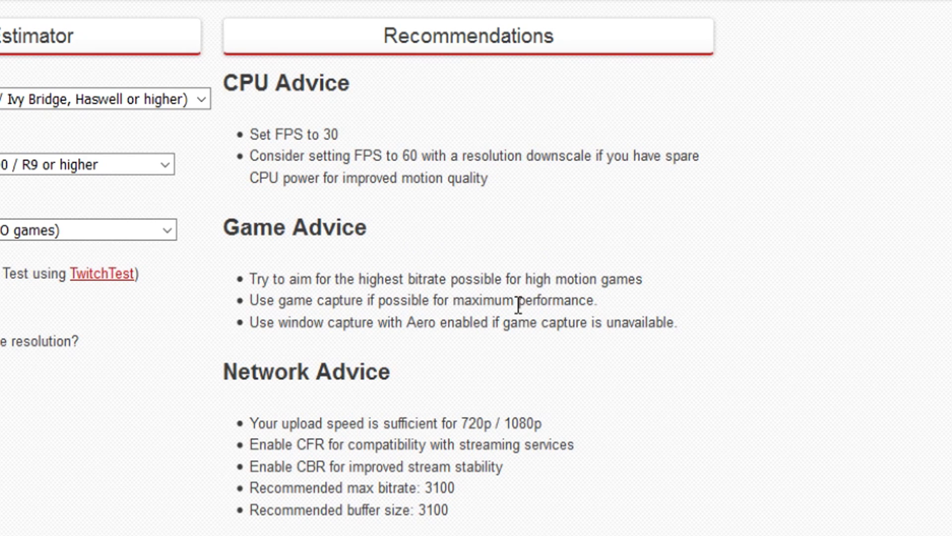
left_click_drag(532, 300, 589, 300)
left_click(344, 346)
left_click_drag(574, 322, 667, 323)
left_click(440, 392)
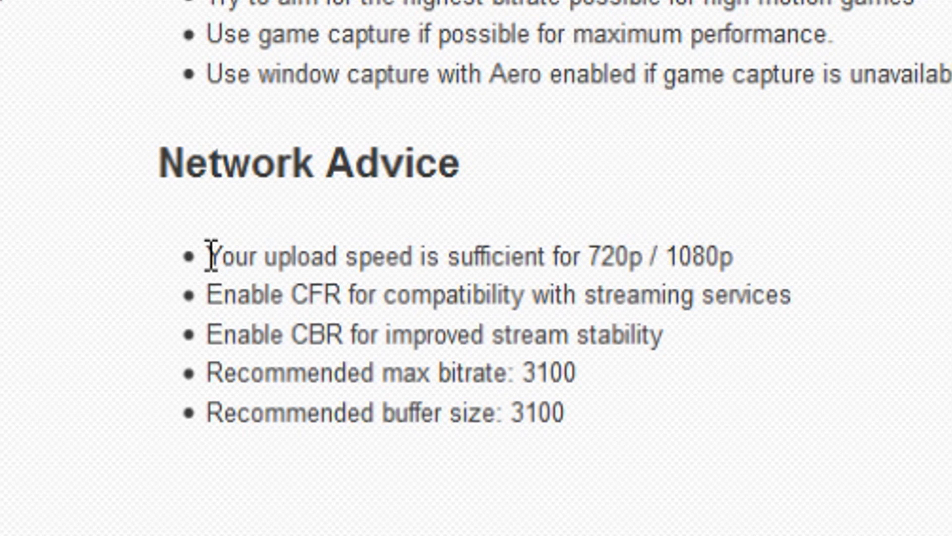
left_click_drag(208, 255, 802, 270)
left_click(634, 266)
left_click(803, 270)
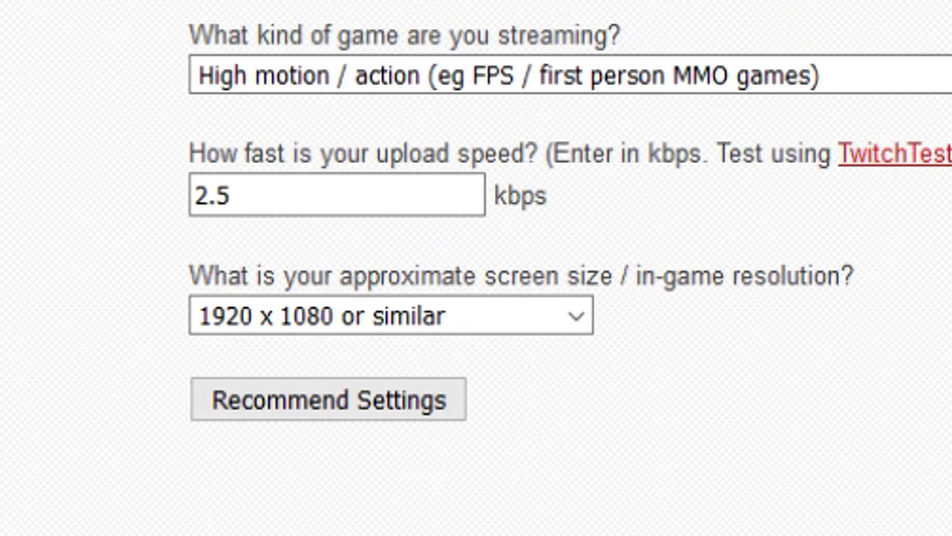
key("BackSpace")
key("BackSpace")
key("BackSpace")
type("2500")
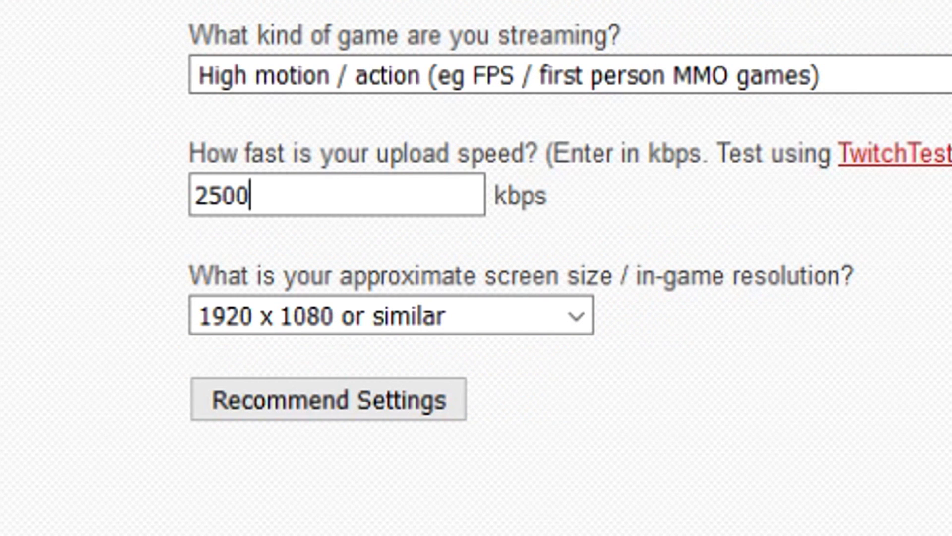
key("BackSpace")
key("BackSpace")
key("BackSpace")
key("BackSpace")
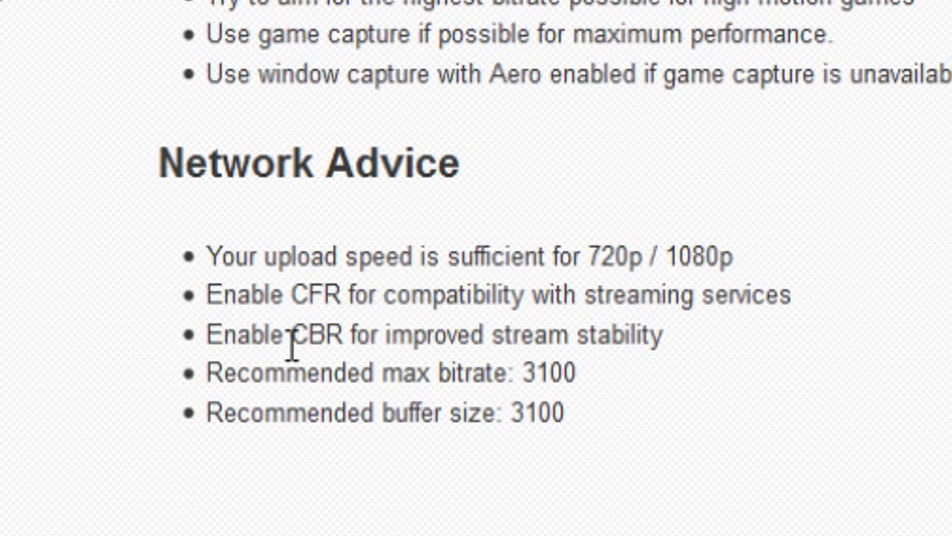
double_click(295, 337)
left_click(366, 373)
left_click_drag(535, 376, 648, 389)
left_click(590, 412)
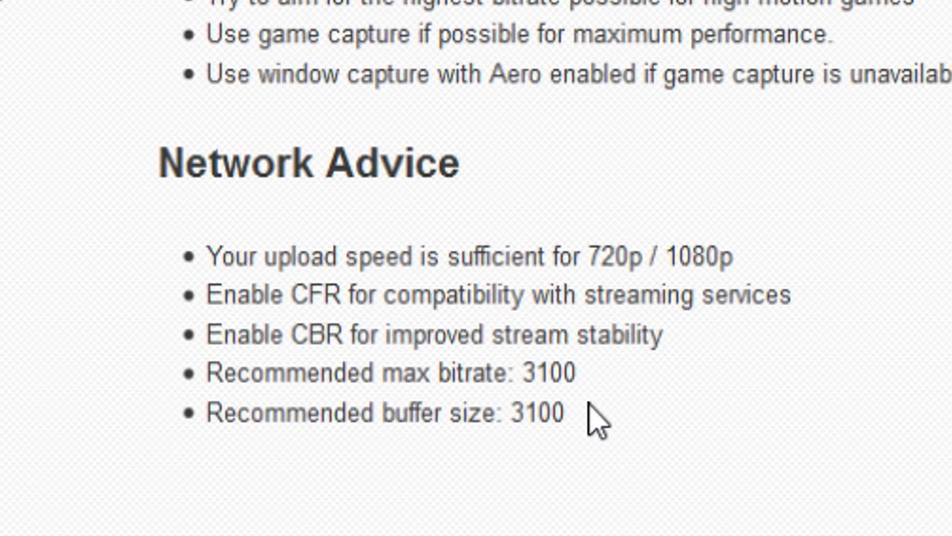
double_click(534, 412)
left_click(685, 486)
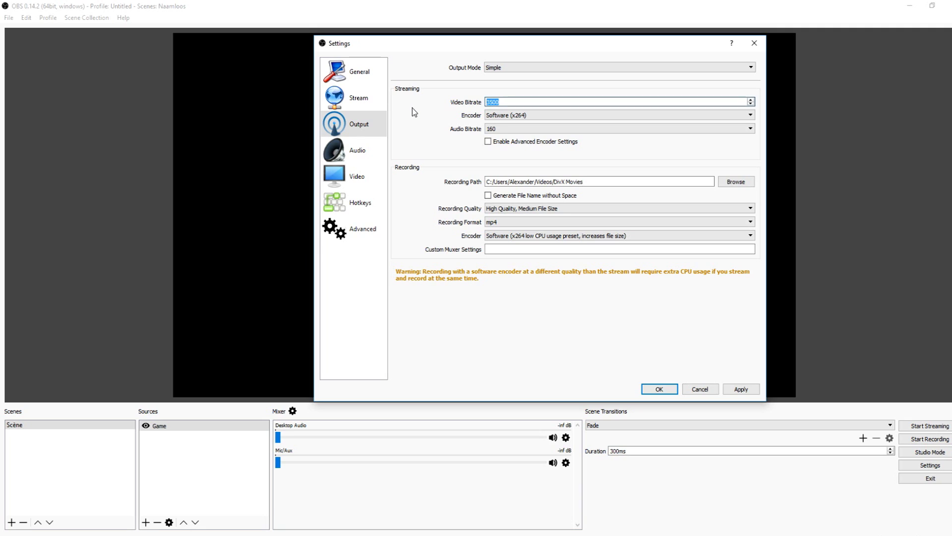
Enter 3100 as the video bitrate, leaving audio bitrate at 160
type("3100")
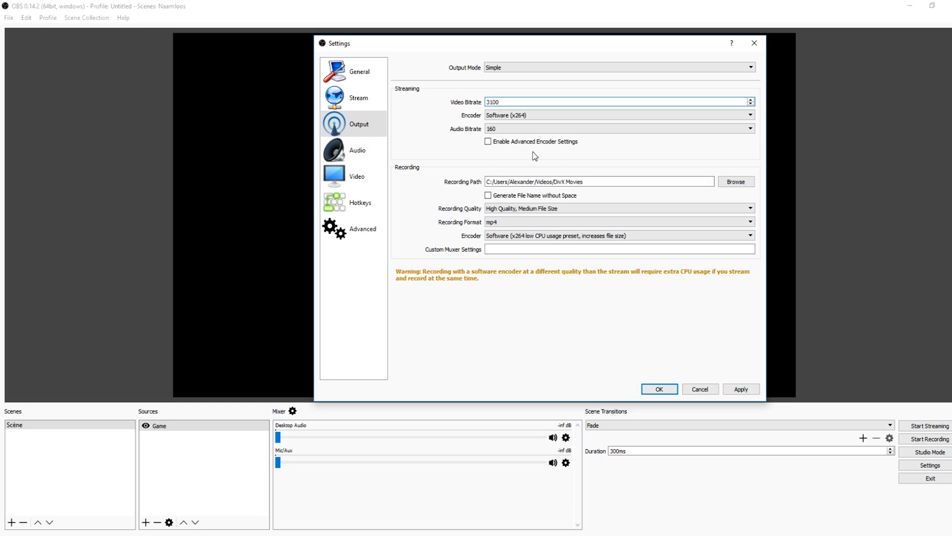
left_click(517, 131)
left_click(555, 131)
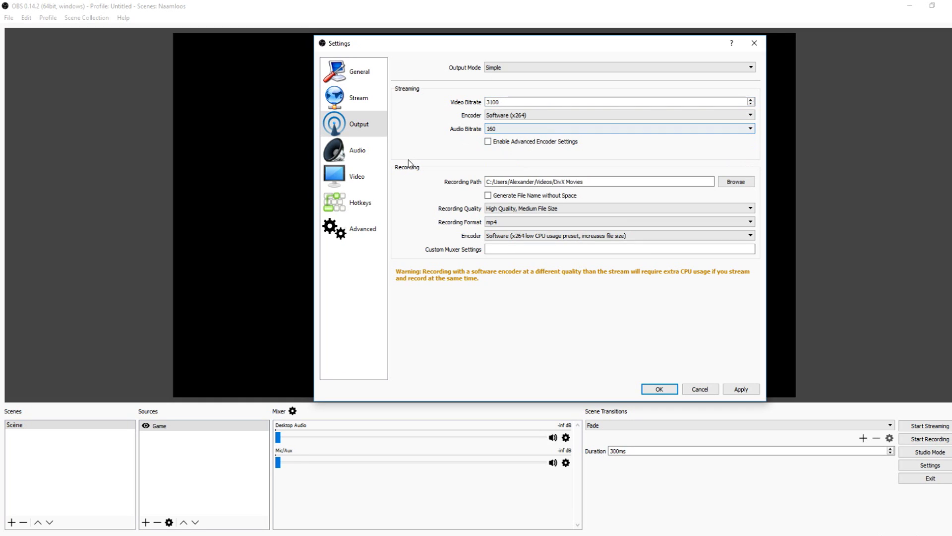
Keep Realtek speakers as desktop audio and Samson C01U Pro Mic as microphone
left_click(372, 150)
left_click(542, 95)
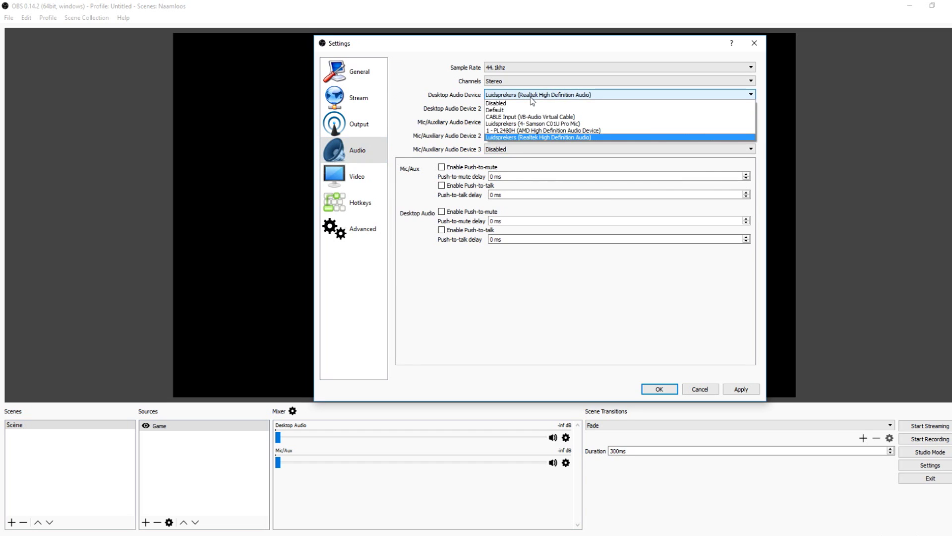
left_click(507, 120)
left_click(506, 122)
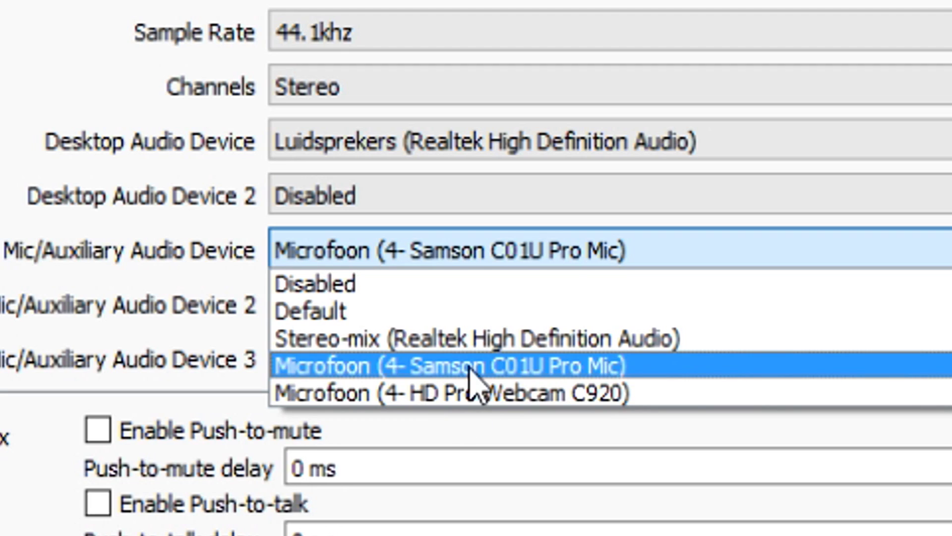
left_click(486, 366)
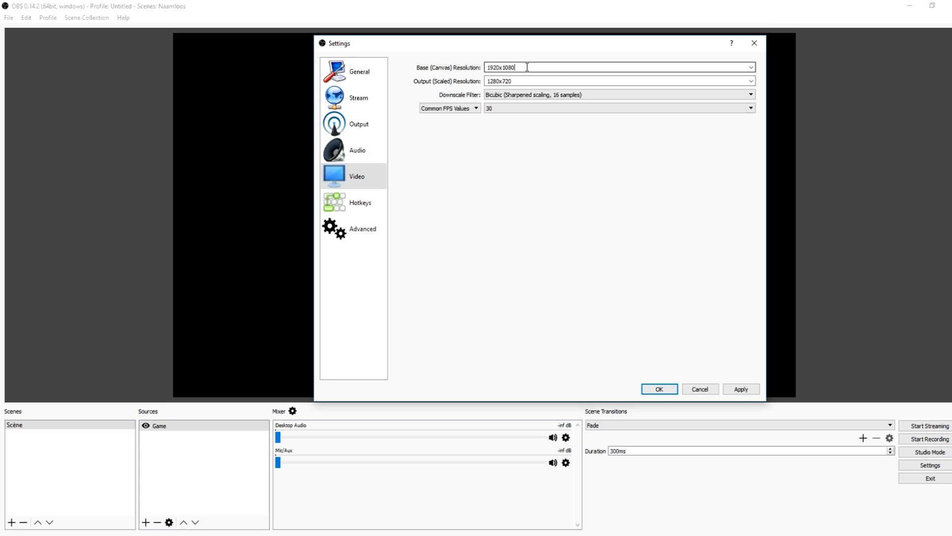
Set Common FPS Values to 30 in the Video settings
left_click(525, 108)
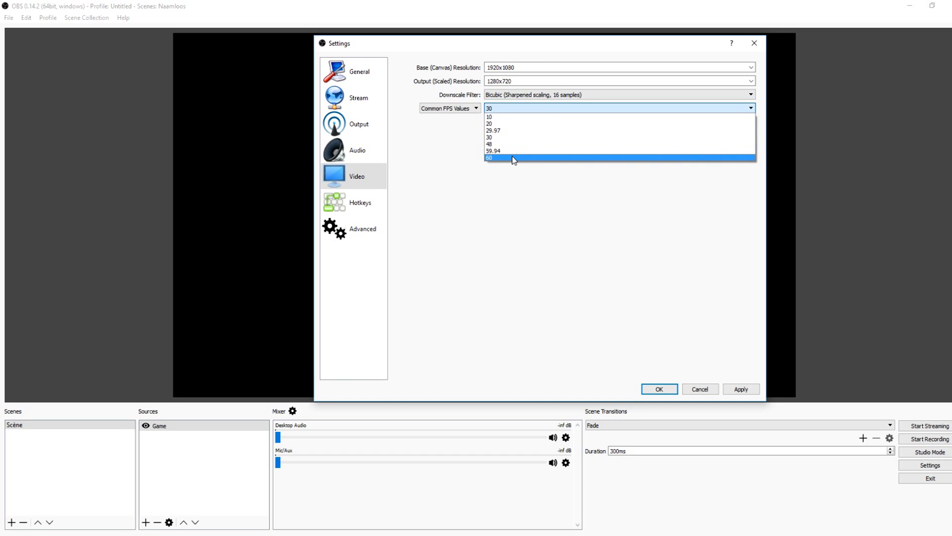
left_click(513, 158)
left_click(517, 110)
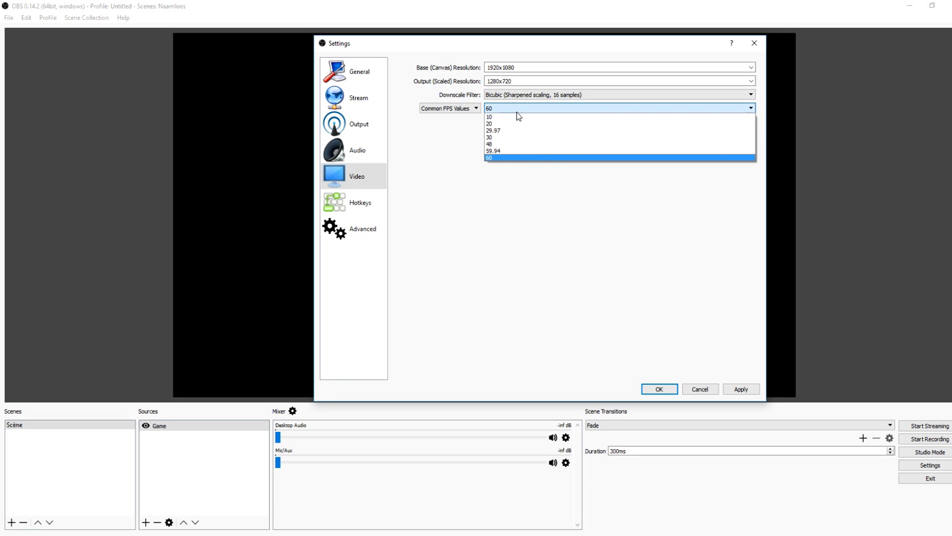
left_click(518, 137)
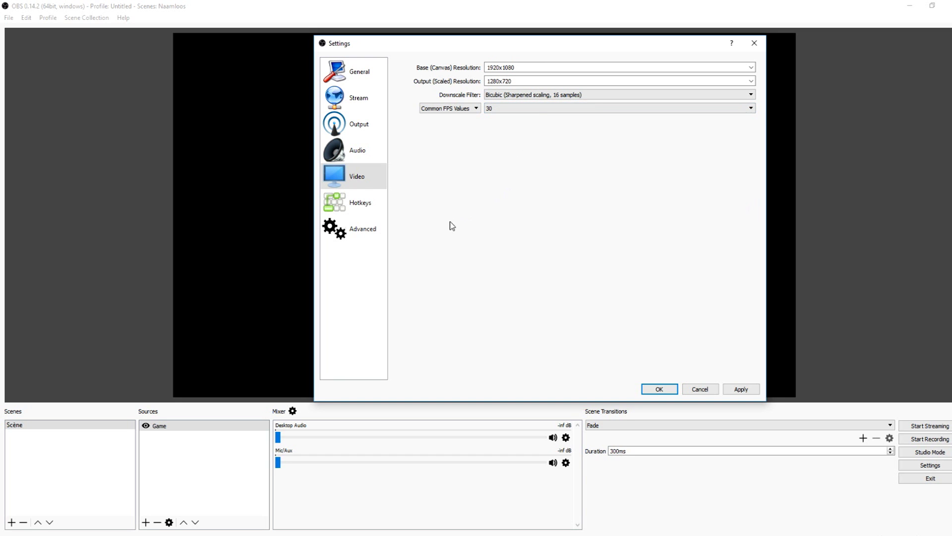
In Advanced settings, leave stream delay off and auto-reconnect at 10 s, 20 retries
left_click(367, 235)
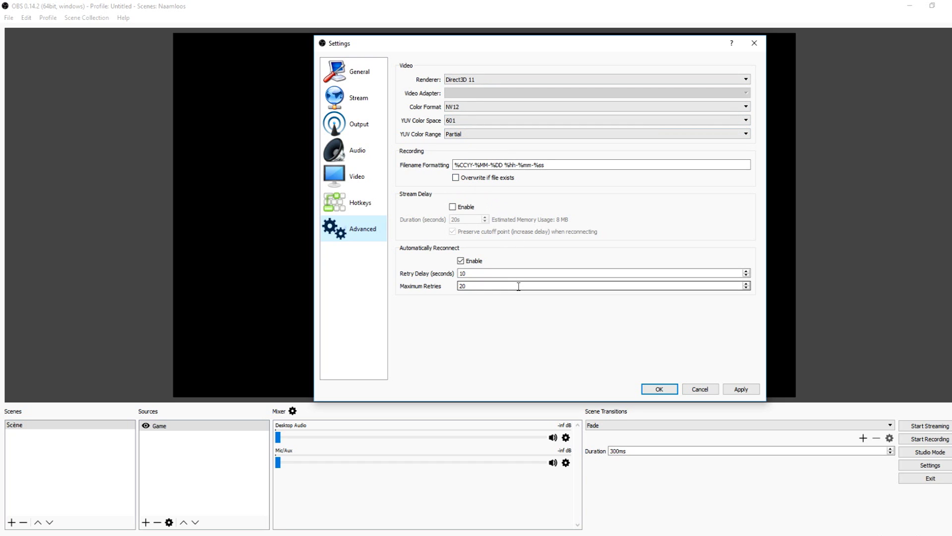
left_click(452, 206)
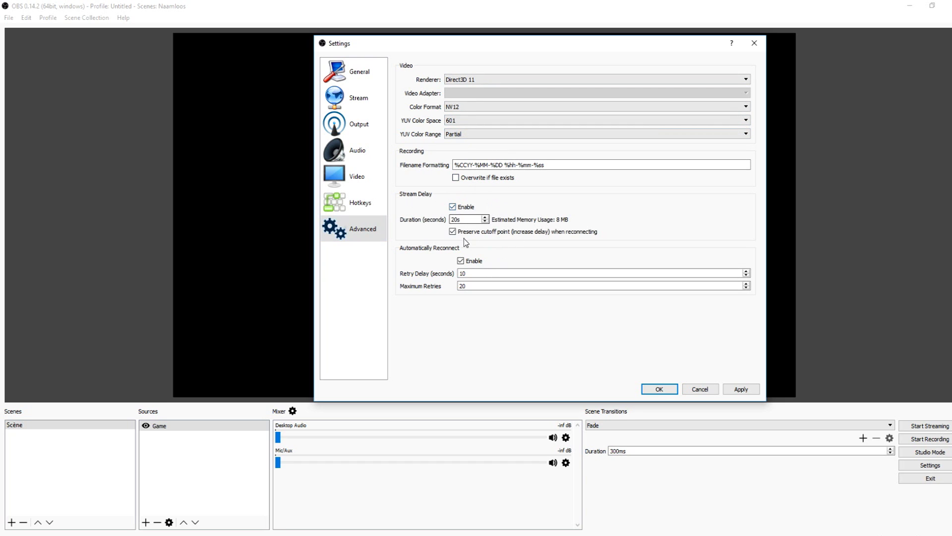
left_click(453, 208)
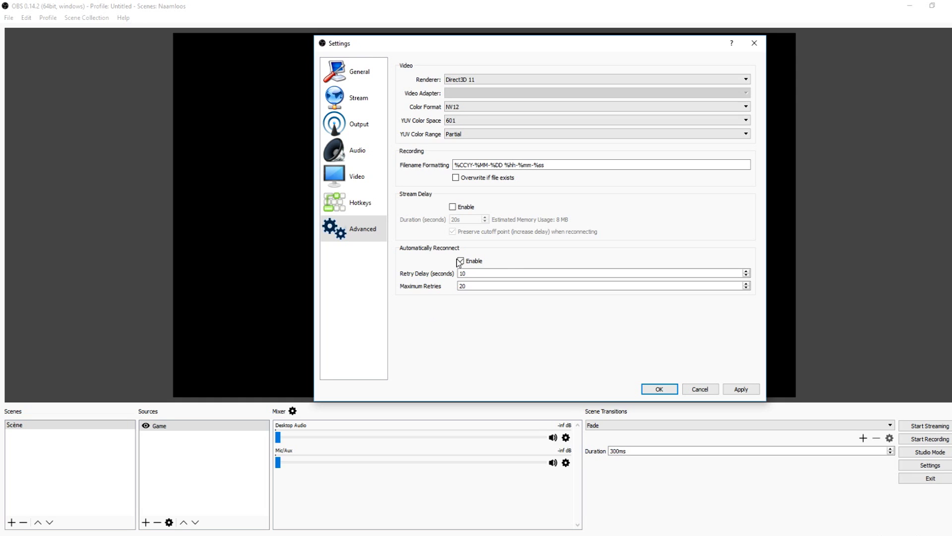
left_click(363, 69)
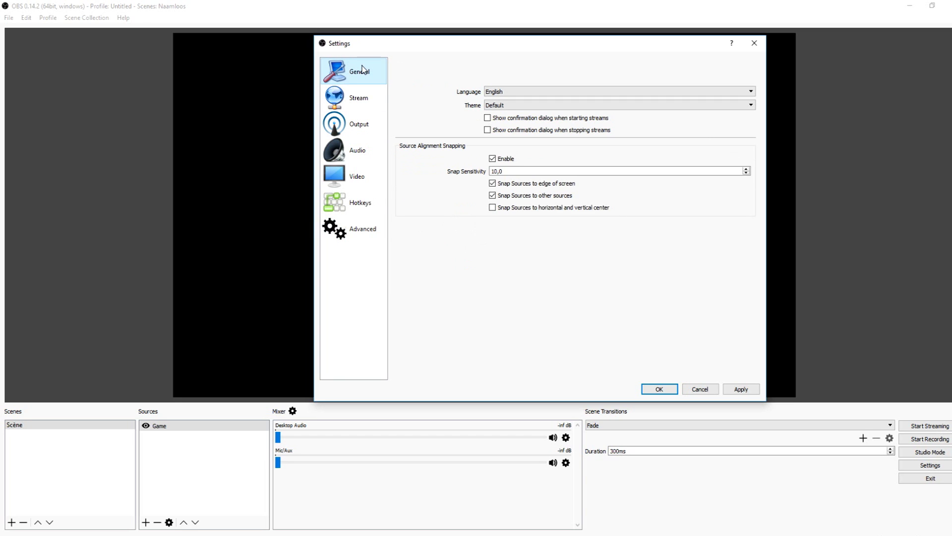
Confirm Twitch as the streaming service, review Output and Audio, and apply the settings
left_click(361, 96)
left_click(369, 122)
left_click(362, 101)
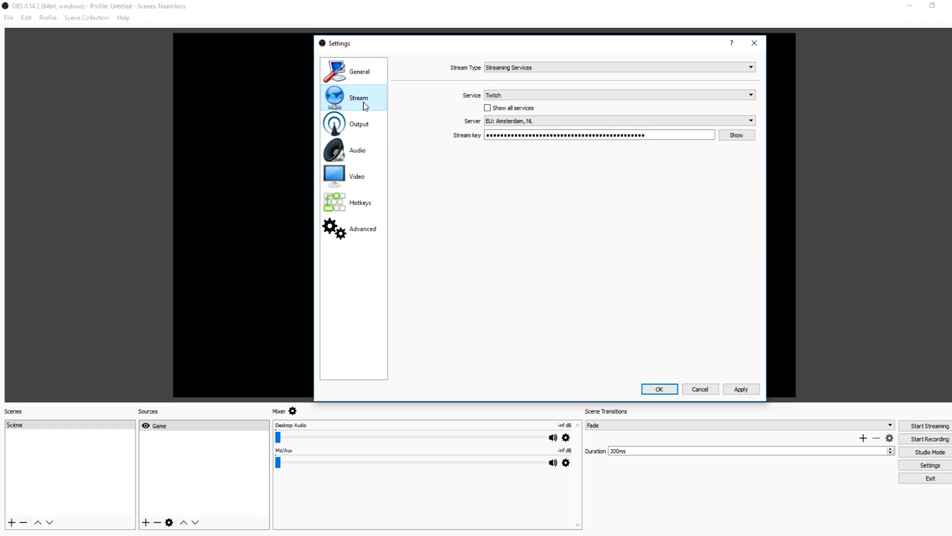
left_click(542, 96)
left_click(536, 111)
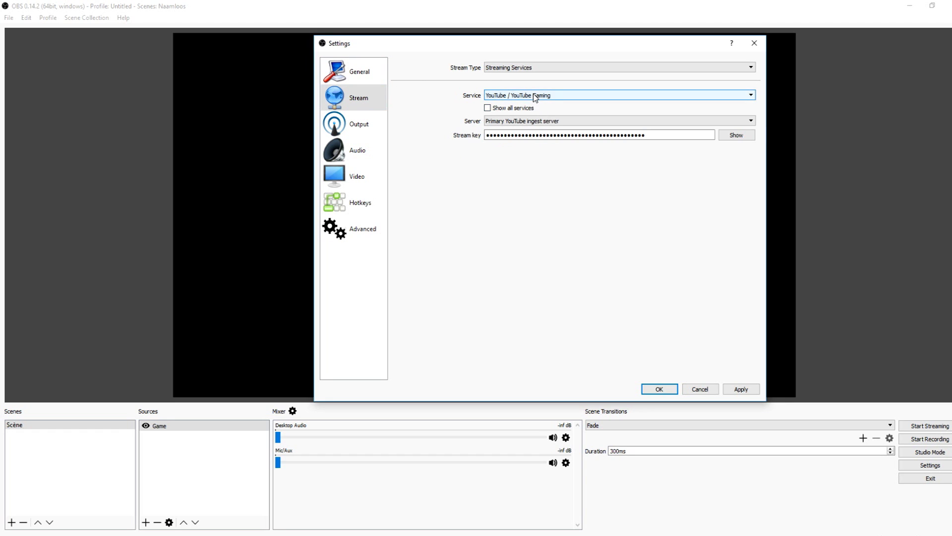
left_click(530, 96)
left_click(527, 103)
left_click(359, 122)
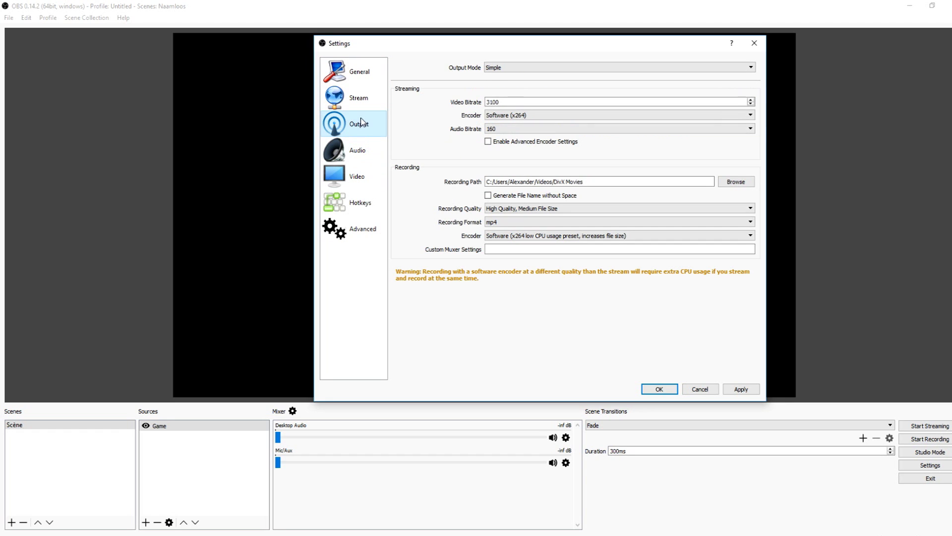
left_click(363, 145)
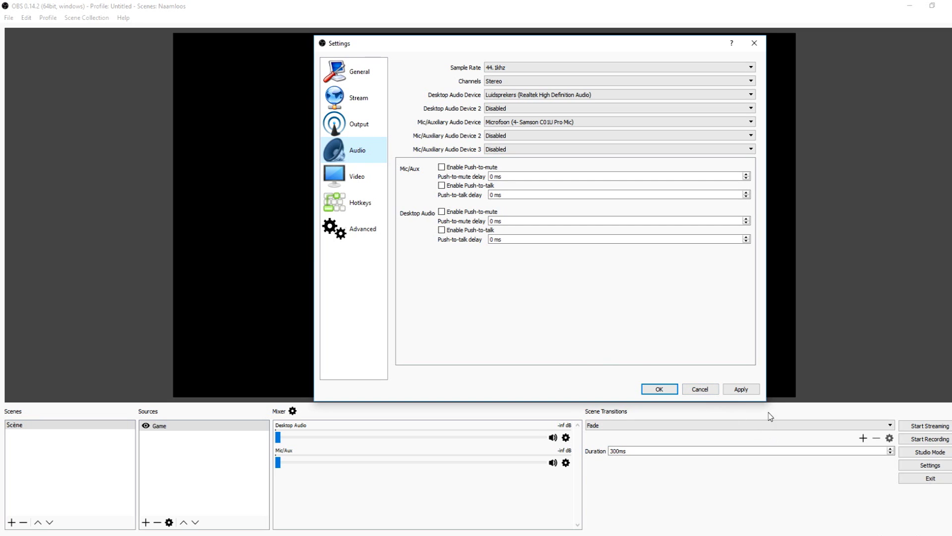
left_click(744, 391)
Save and close the Settings window with OK
left_click(658, 390)
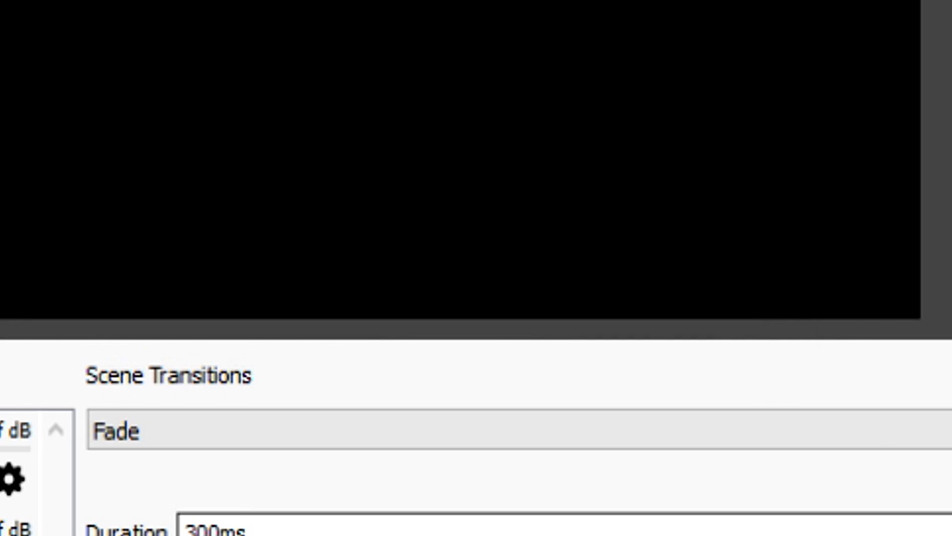